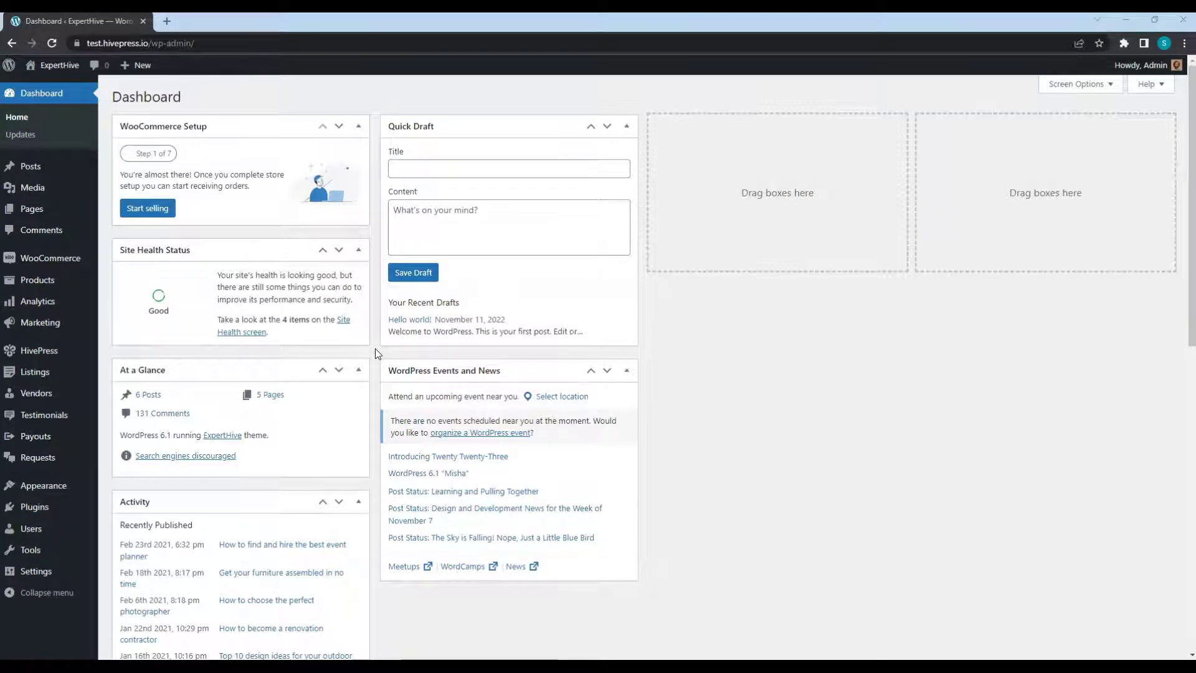
Step: From the site front end, start a new service listing with the Cleaning category
mouse_move(50, 374)
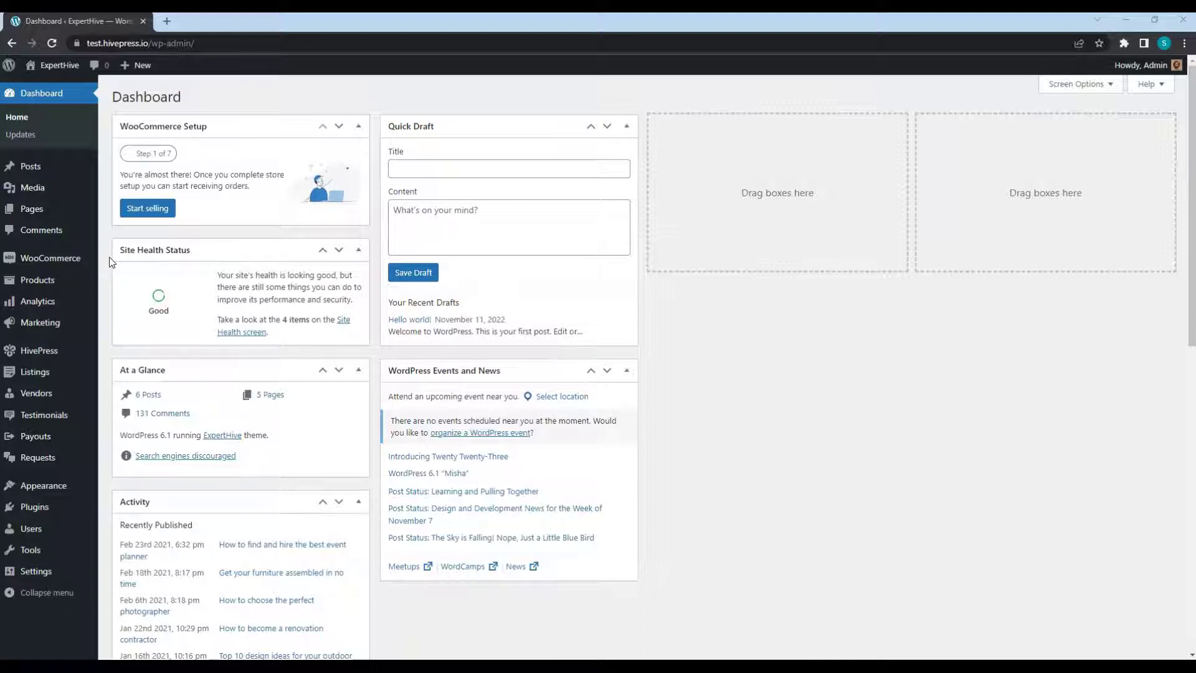
left_click(59, 77)
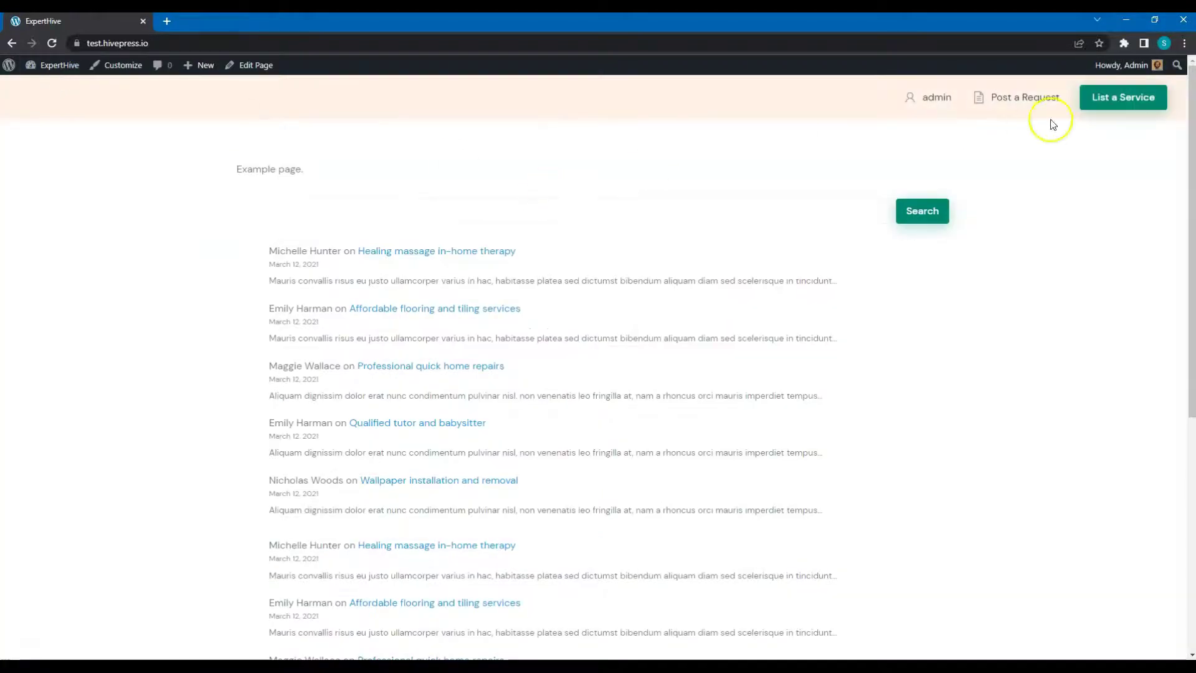
left_click(1105, 105)
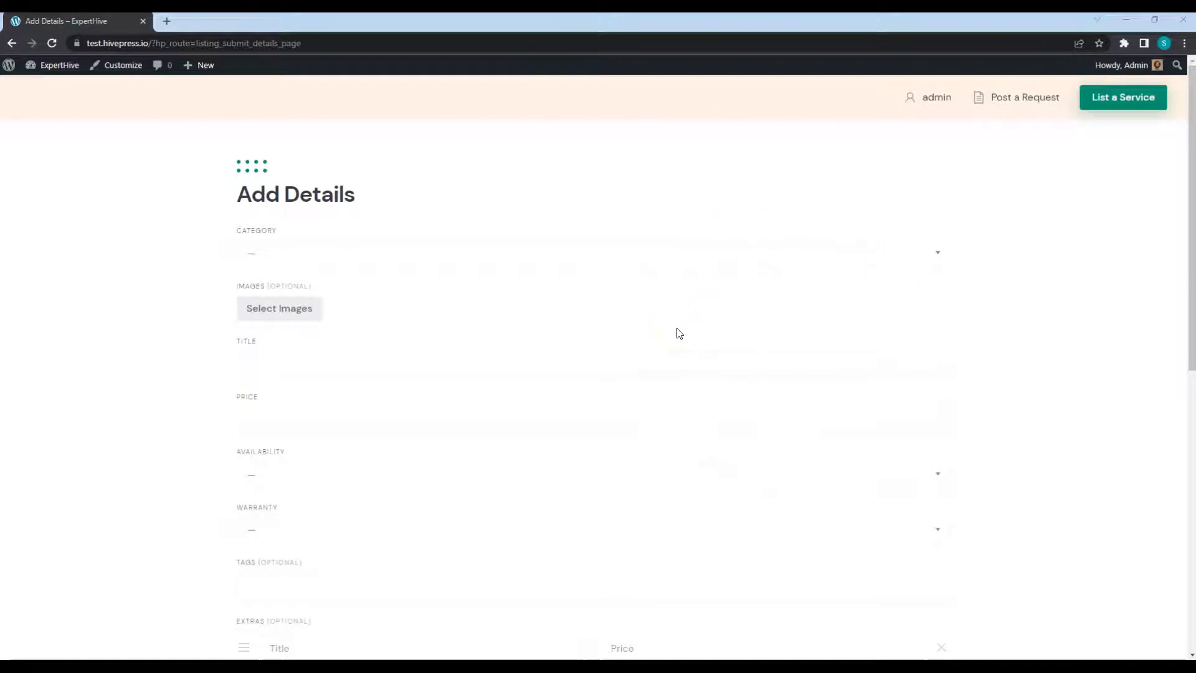
left_click(607, 257)
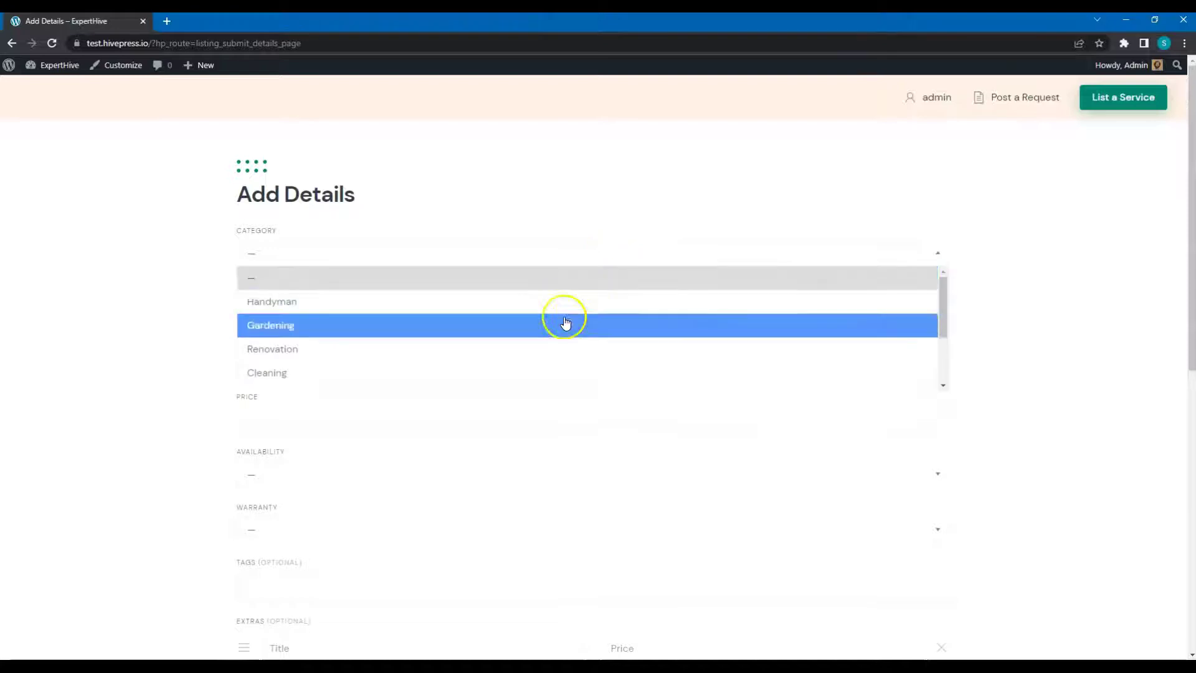
left_click(541, 370)
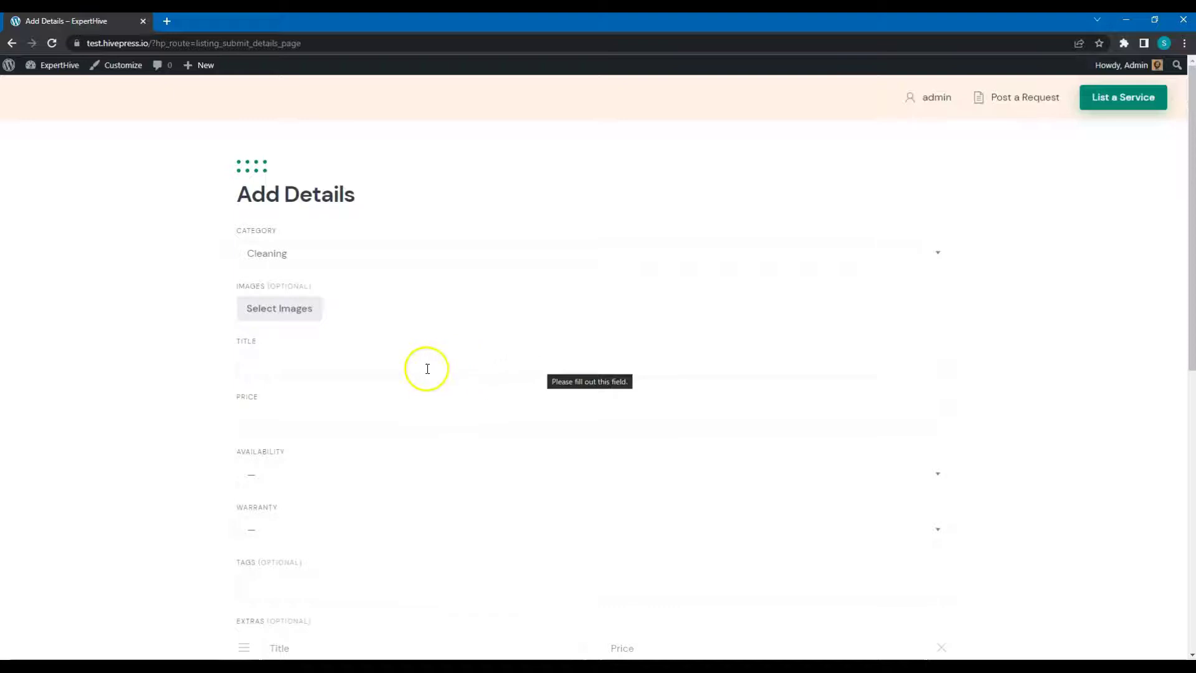
Step: Upload Cleaning.jpg as the listing's photo
left_click(291, 312)
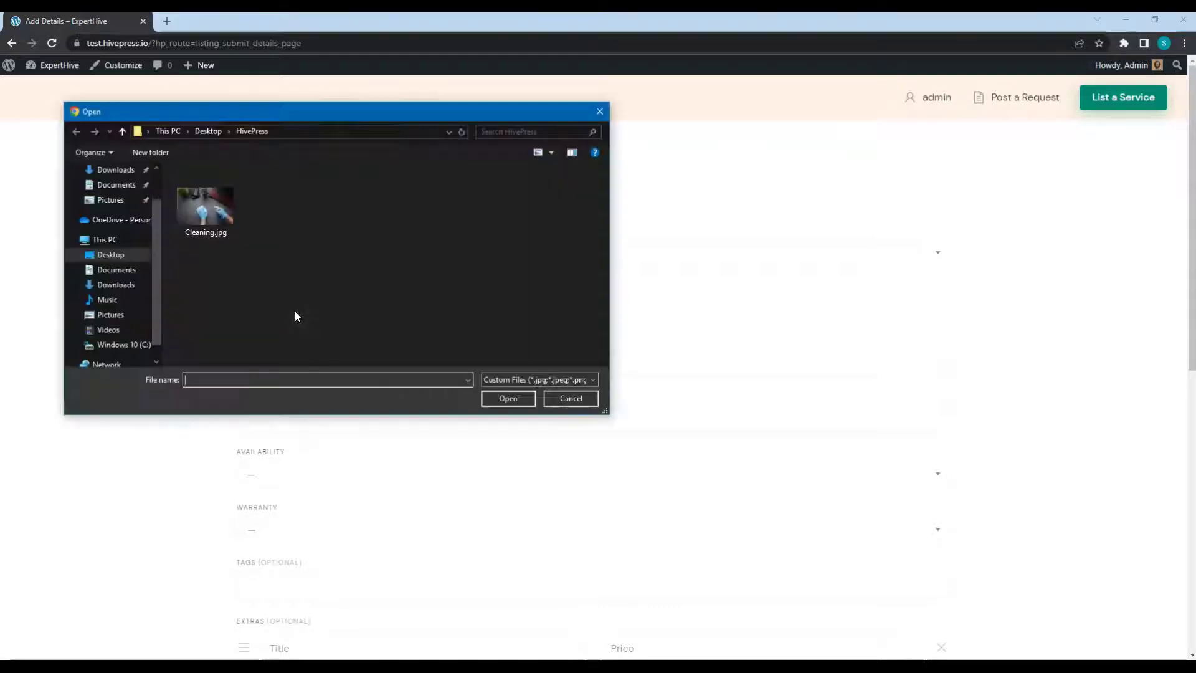
double_click(227, 232)
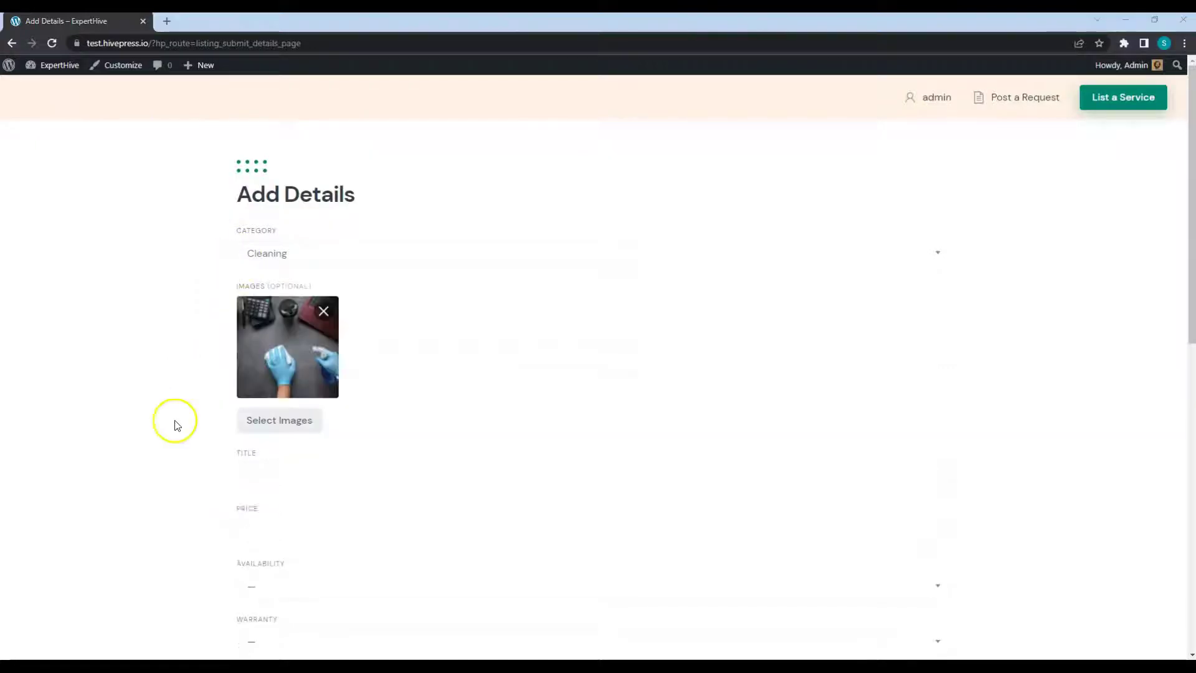
scroll(174, 494, "down", 2)
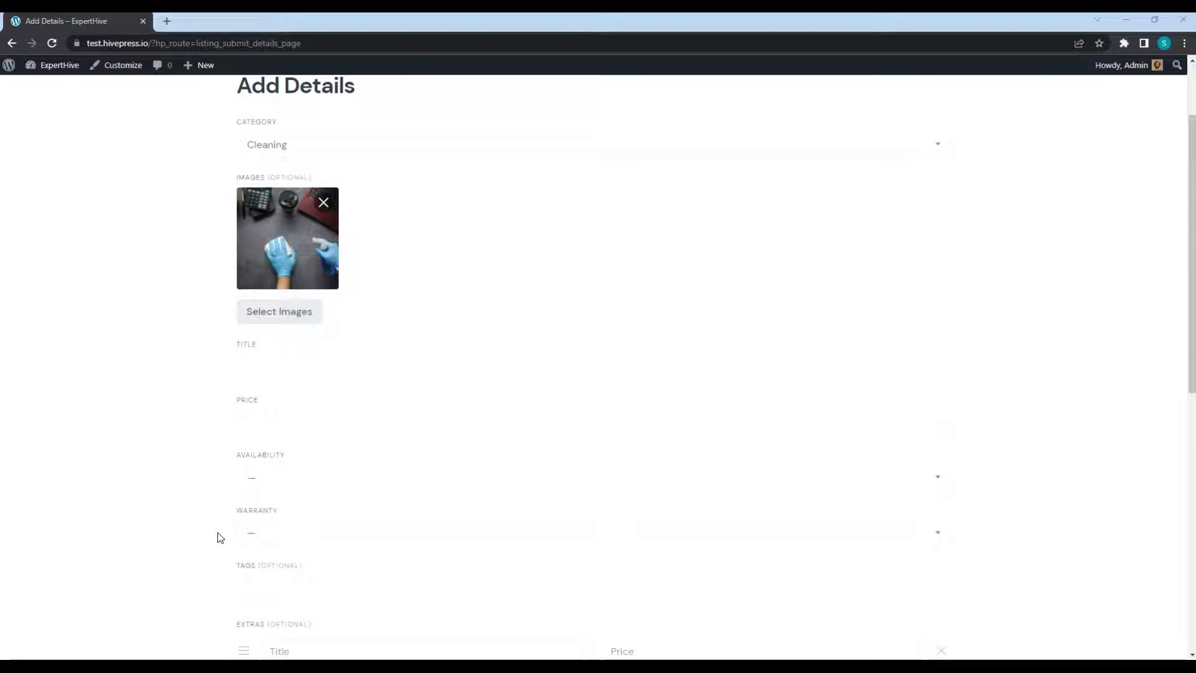
Step: Enter the title 'A house cleaning services' and price 100
left_click(211, 496)
left_click(311, 371)
type("A house cleaning services")
left_click(301, 413)
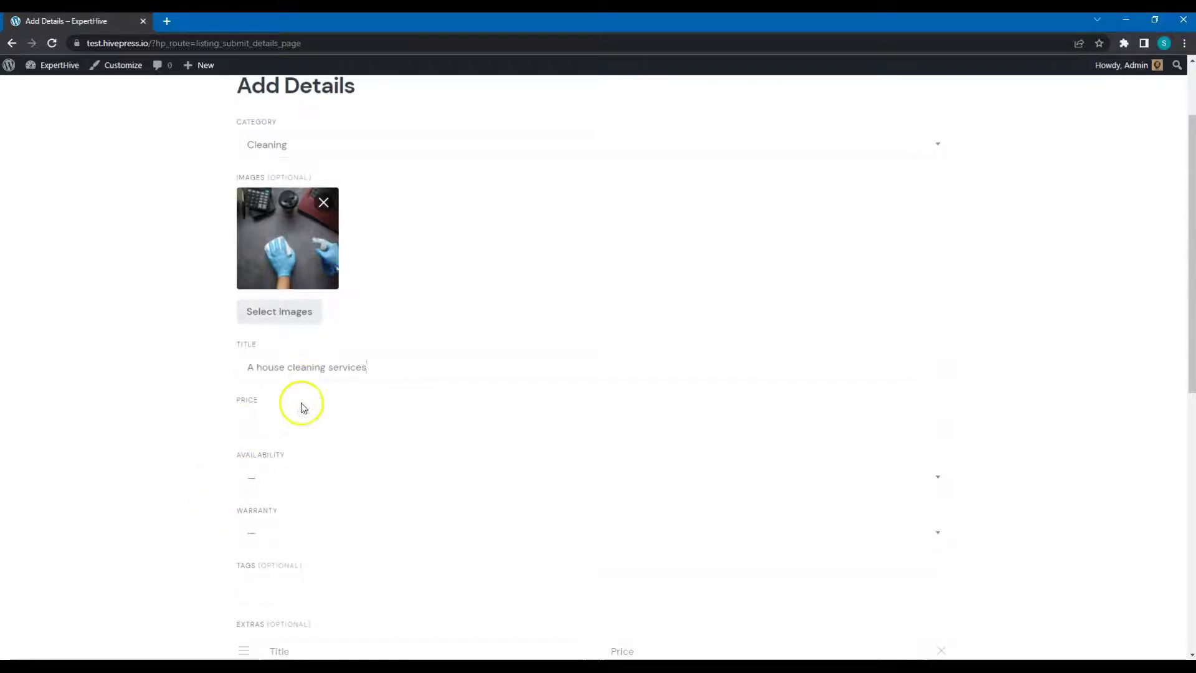
type("100")
Step: Set availability to 1-Day Notice and warranty to Limited Warranty
scroll(299, 426, "down", 3)
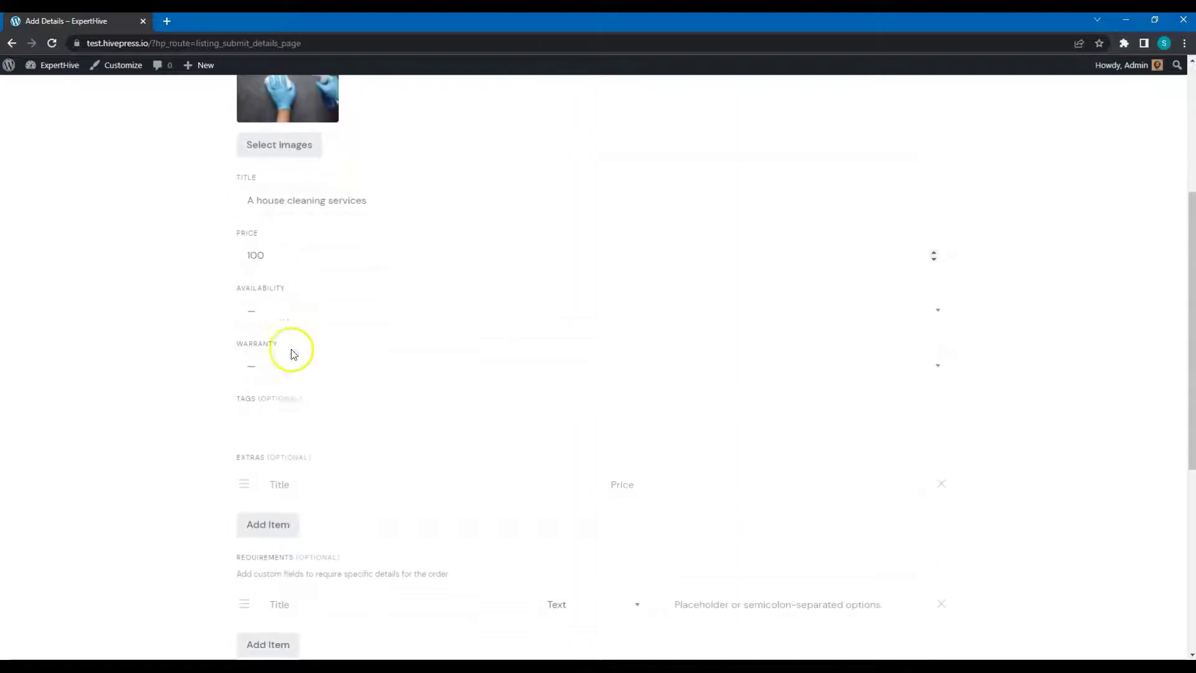
left_click(286, 315)
left_click(285, 360)
left_click(281, 373)
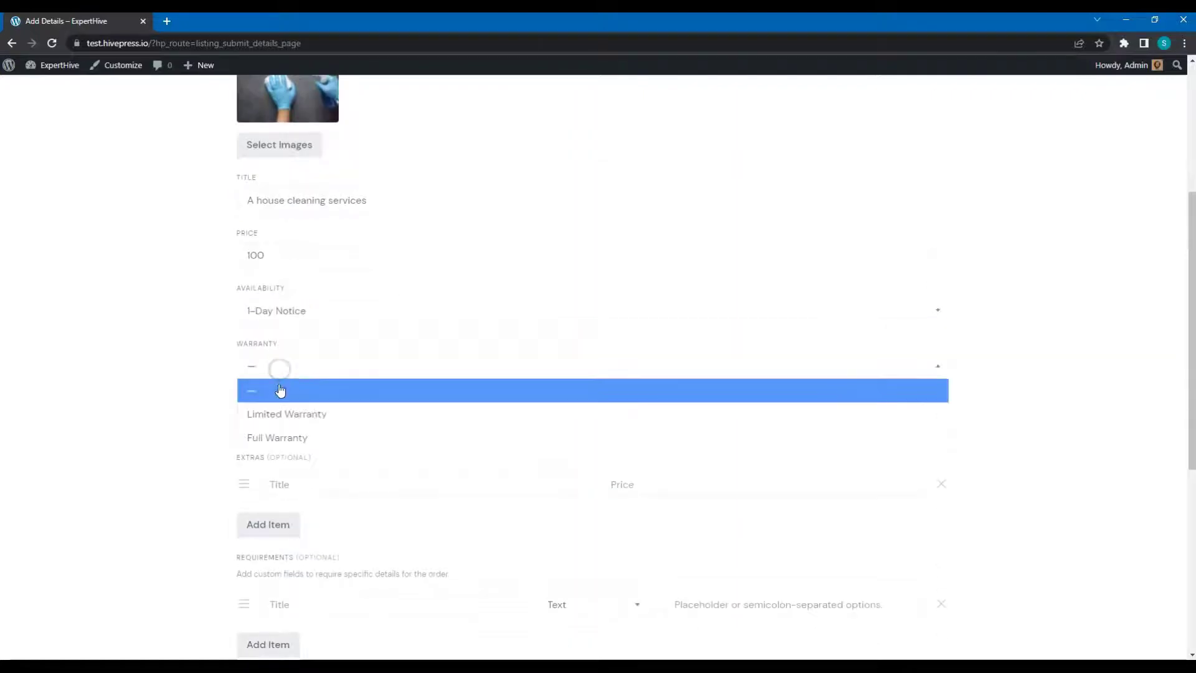
left_click(278, 414)
Step: Add the cleaning and polishing tags to the listing
left_click(259, 428)
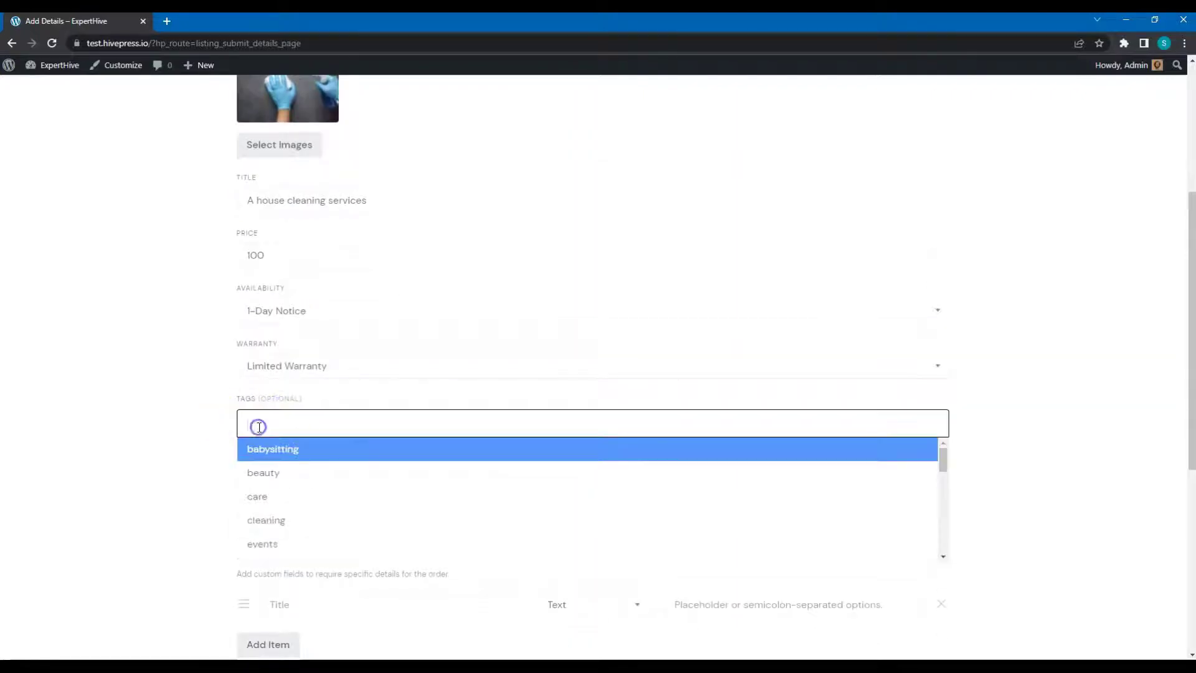
left_click(274, 519)
left_click(334, 427)
scroll(334, 461, "up", 2)
scroll(335, 498, "down", 2)
scroll(334, 496, "down", 3)
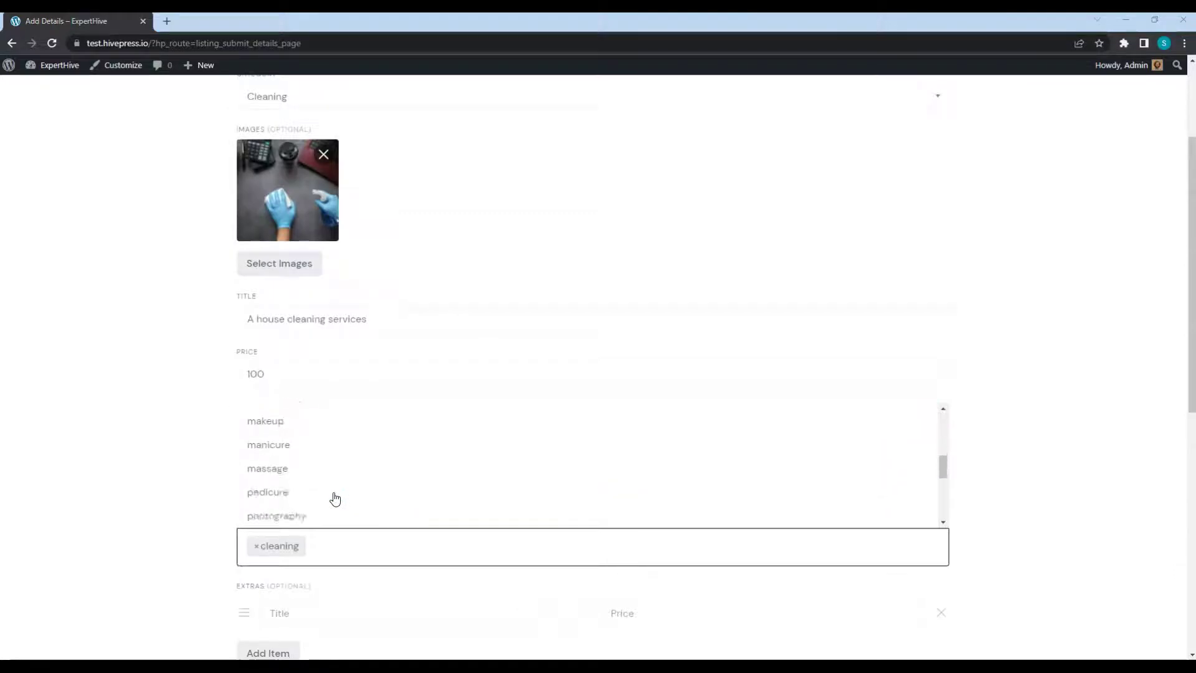
left_click(307, 494)
scroll(195, 565, "down", 3)
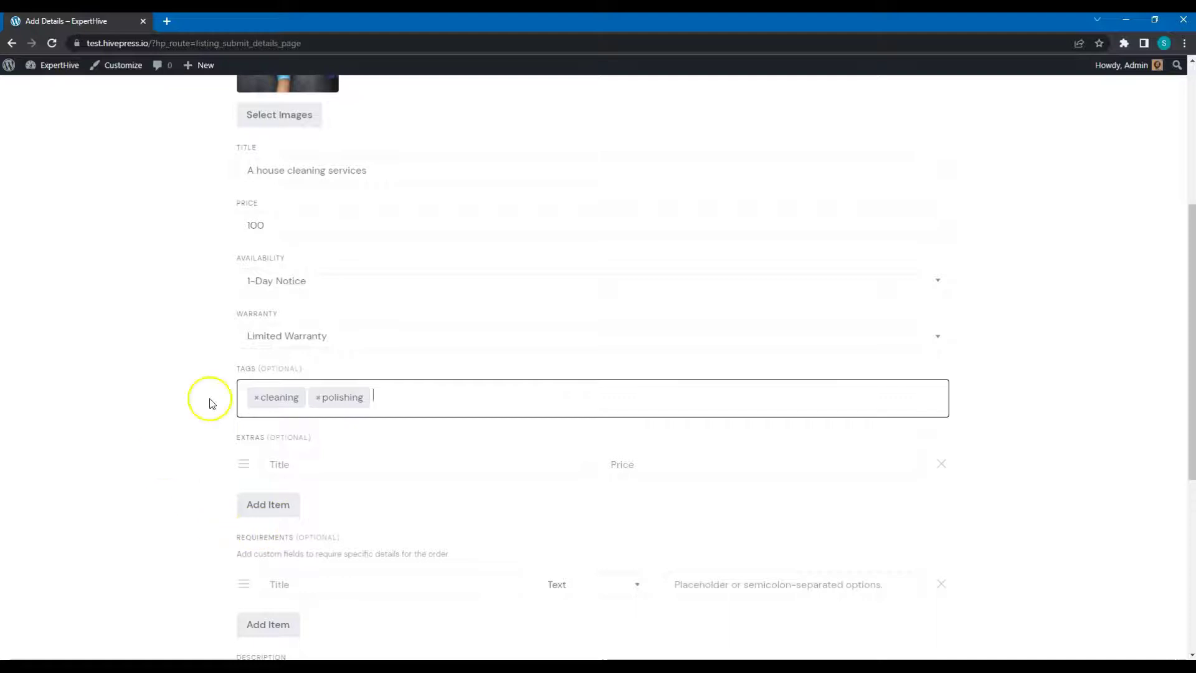
Step: Add extras Wet cleaning priced 30 and Floor polishing priced 50
left_click(507, 461)
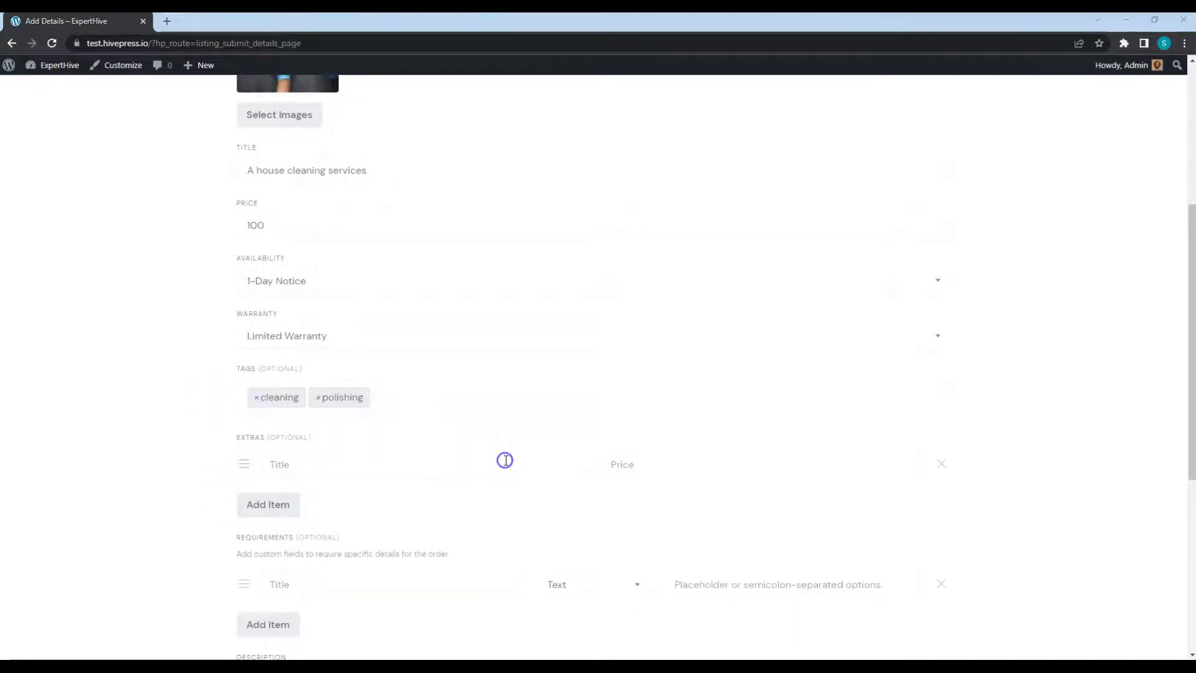
type("Wet cleaning")
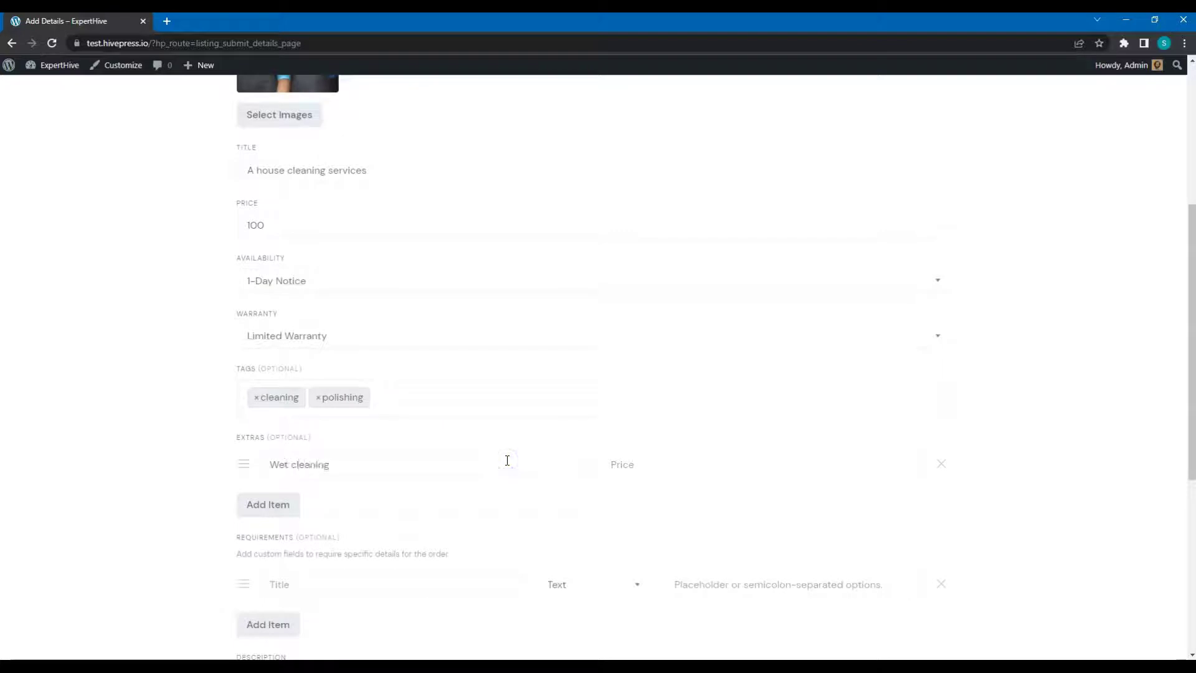
left_click(646, 468)
type("30")
left_click(269, 504)
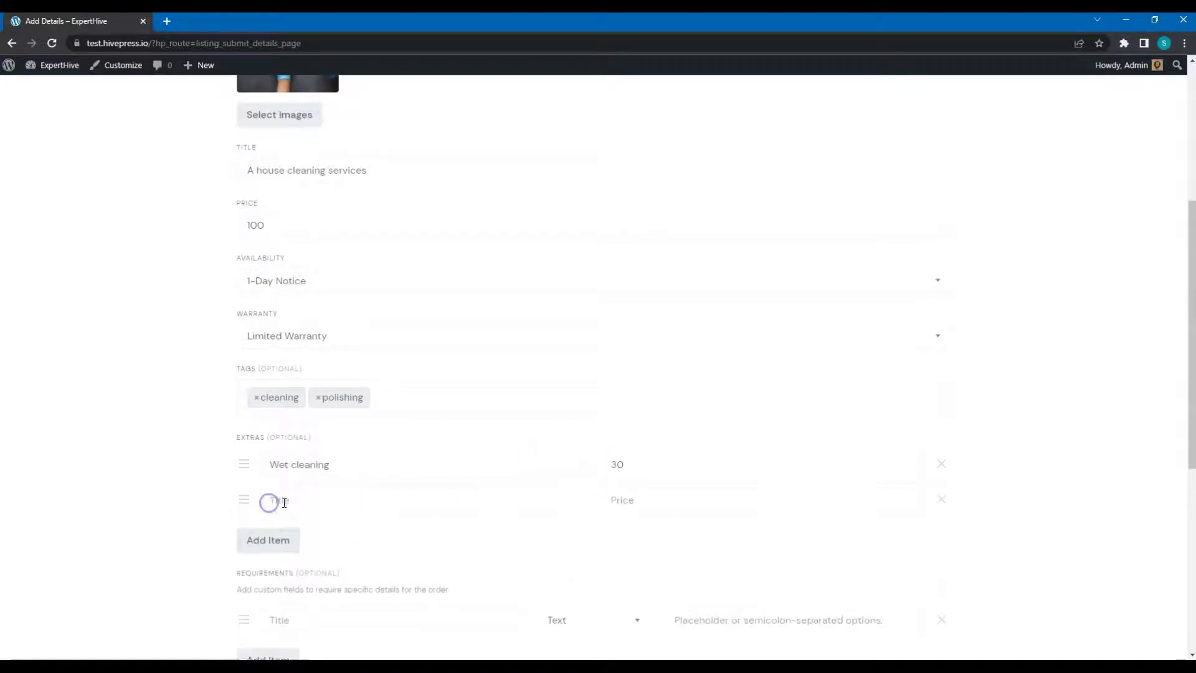
type("Floor polishing")
left_click(644, 499)
type("50")
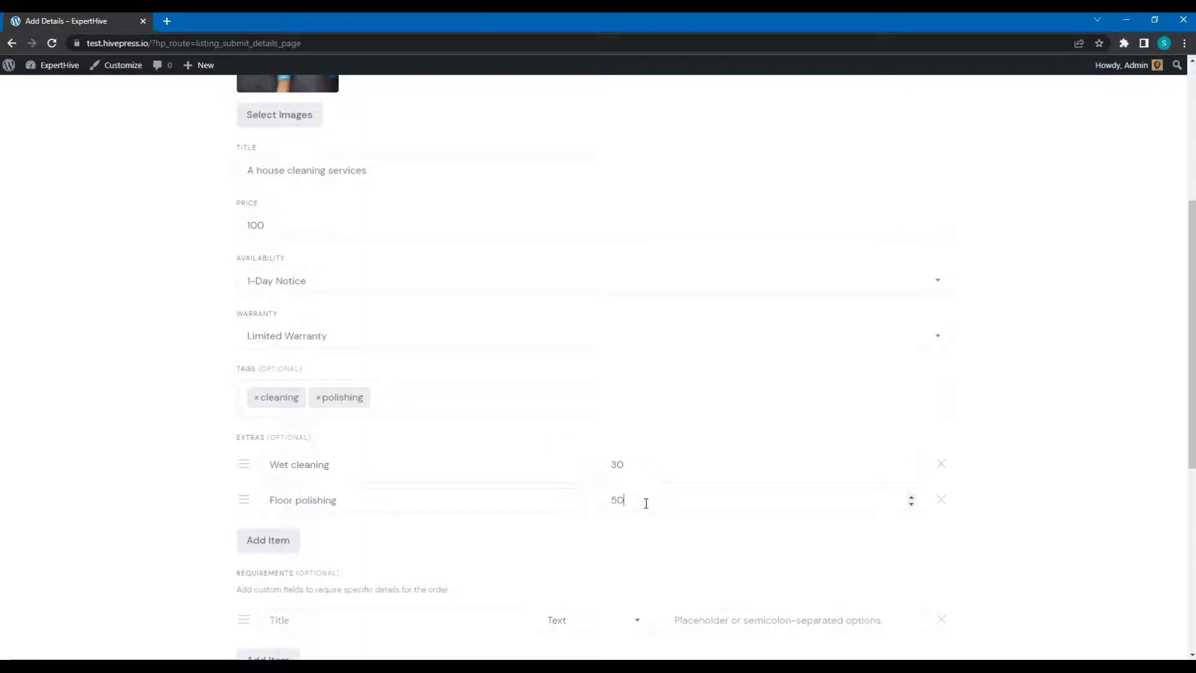
scroll(545, 534, "down", 3)
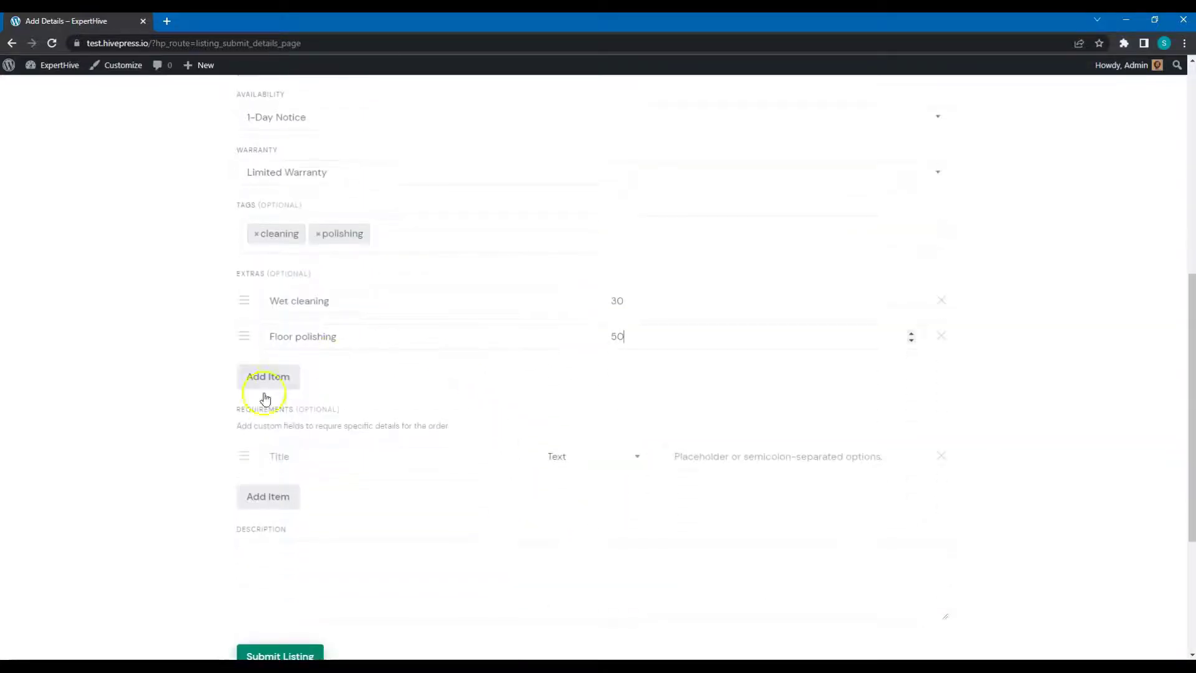
Step: Add the carpet-type requirement question with placeholder 'Indicate here please'
left_click(432, 455)
type("If you have carpets, please indicate which types.")
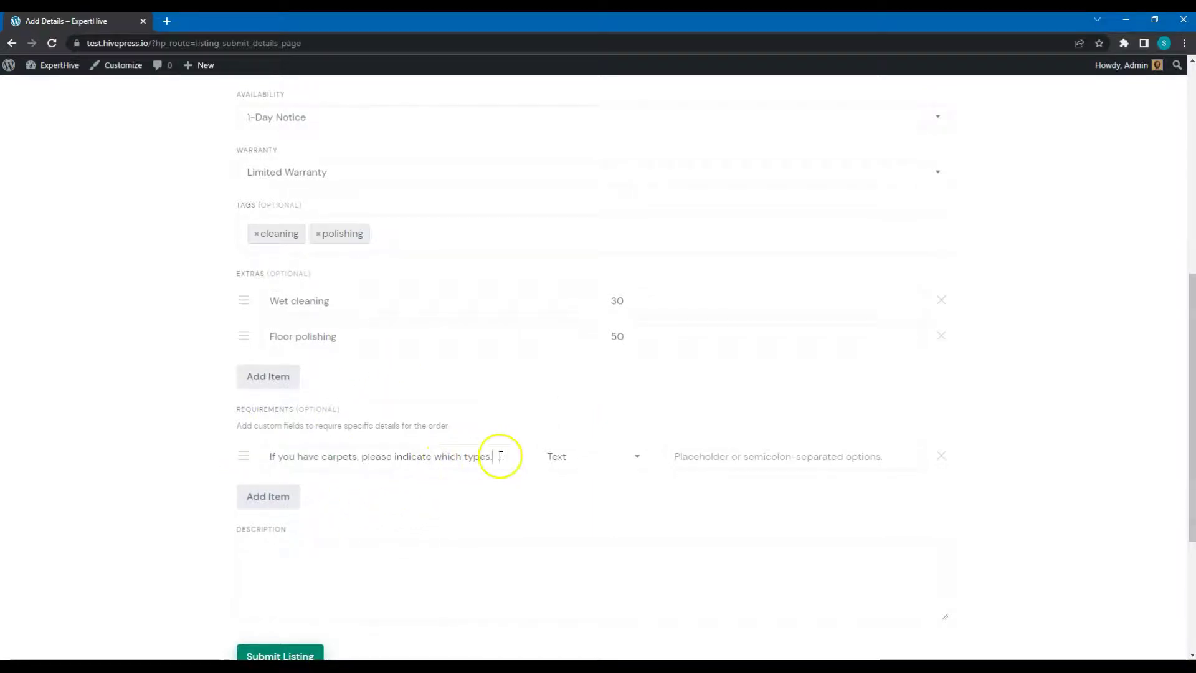
left_click(700, 455)
type("Indicate ")
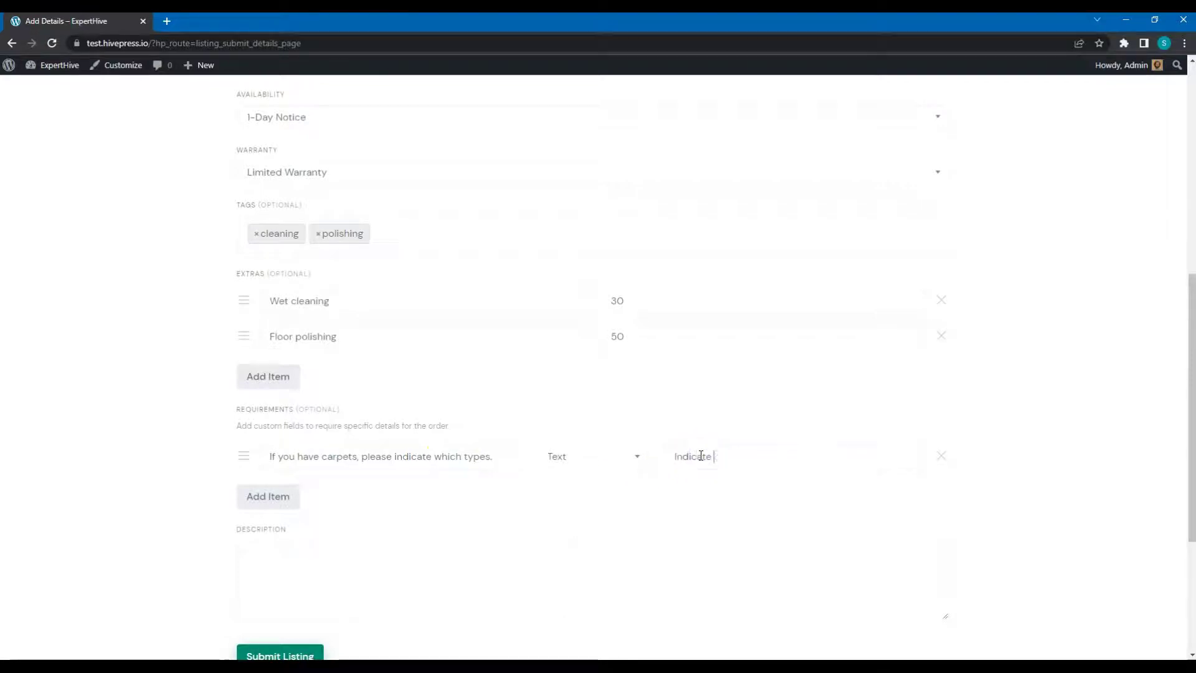
type("here please")
Step: Paste the Lorem ipsum description and submit the listing for review
left_click(644, 580)
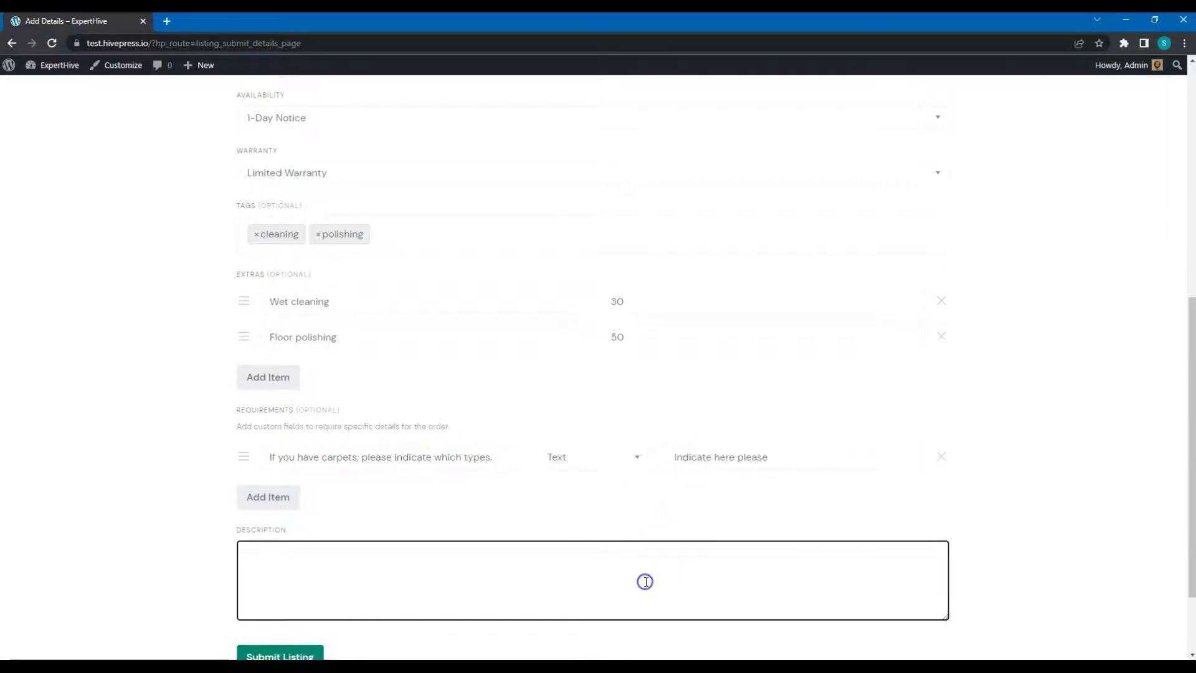
type("Lorem ipsum dolor sit amet, consectetur adipiscing elit. Pellentesque tempor nisl eget lacinia gravida. Ut in scelerisque lectus. Nunc non imperdiet magna, fermentum convallis libero. Cras nec orci eget tortor fermentum tempor ac pellentesque metus. Interdum et malesuada fames ac ante ipsum primis in faucibus. Etiam sed blandit dolor, eget convallis dui. Suspendisse interdum lectus elit, ut porttitor odio dignissim vitae. Integer faucibus efficitur gravida. Nulla rhoncus eleifend ante.")
scroll(645, 581, "down", 2)
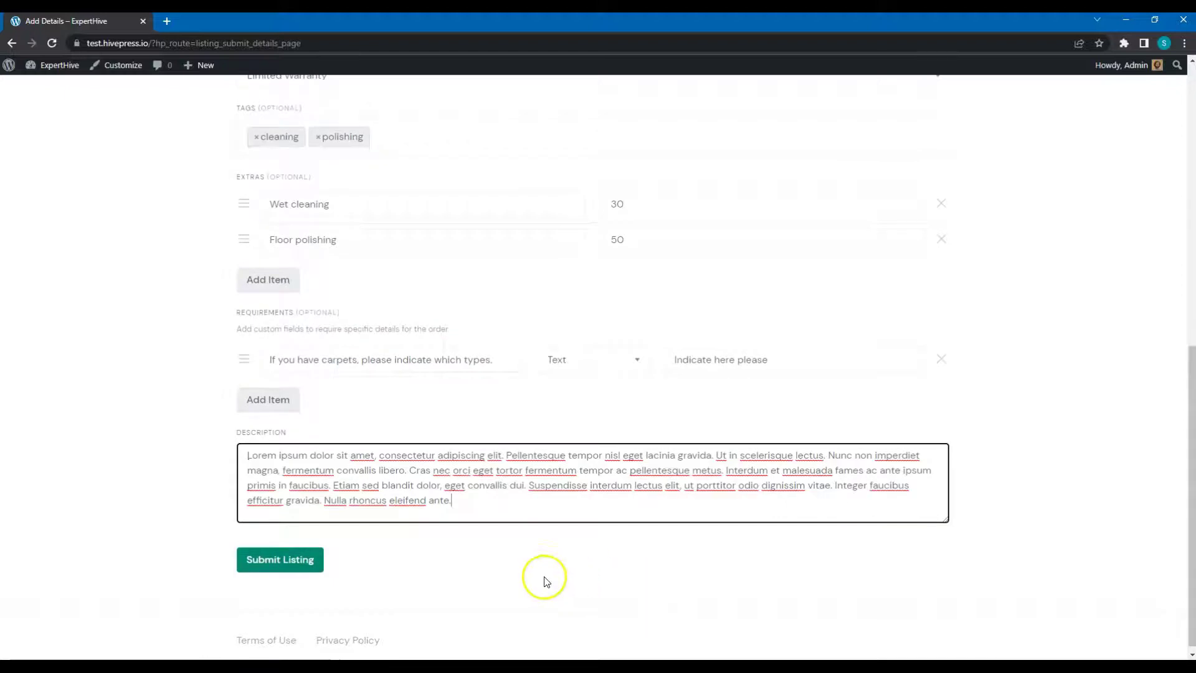
left_click(312, 564)
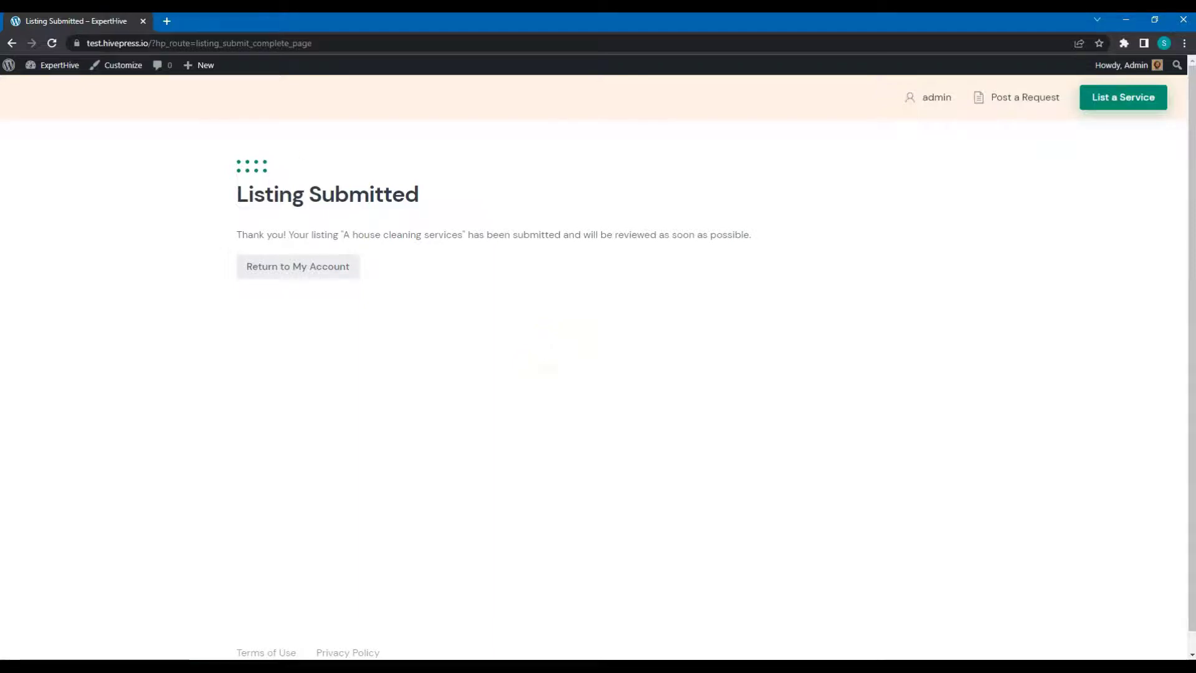
Step: Publish A house cleaning services from the dashboard's Listings and view its public page
left_click(50, 66)
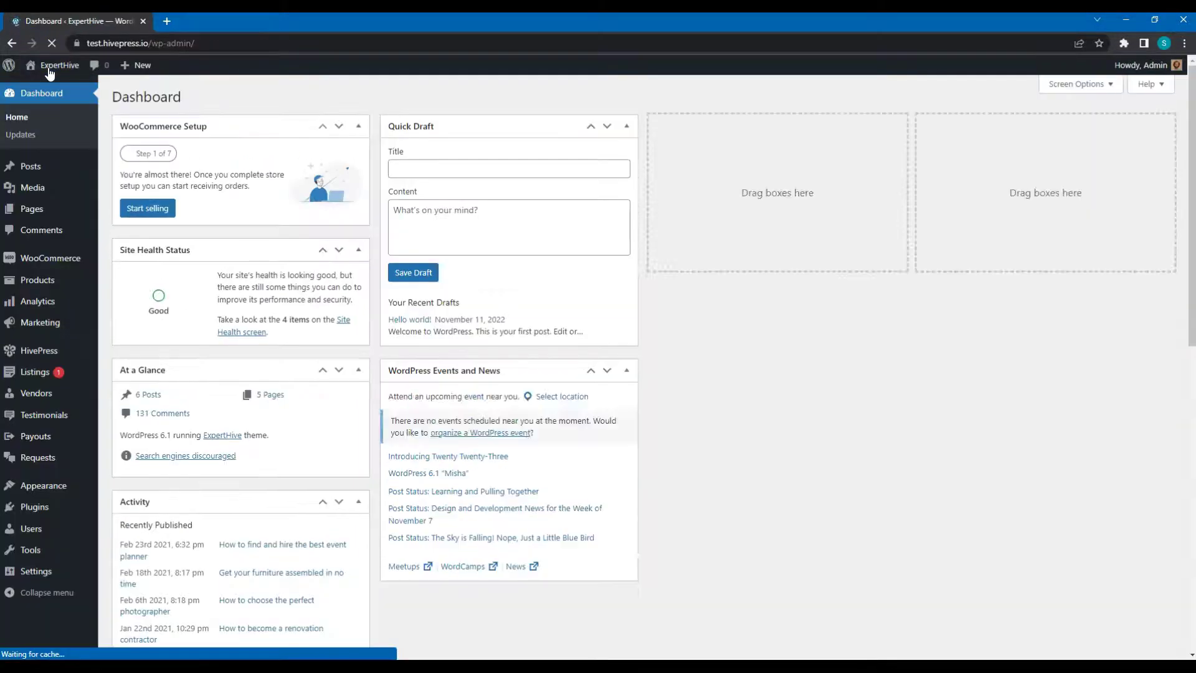
left_click(62, 373)
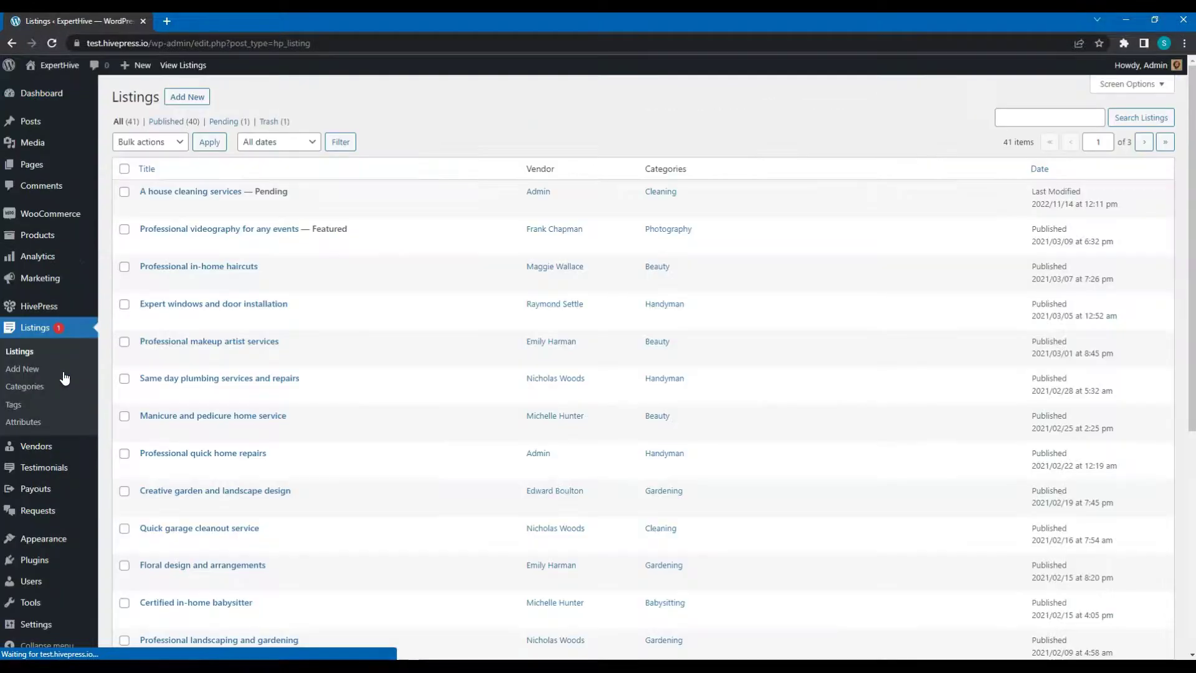
left_click(197, 198)
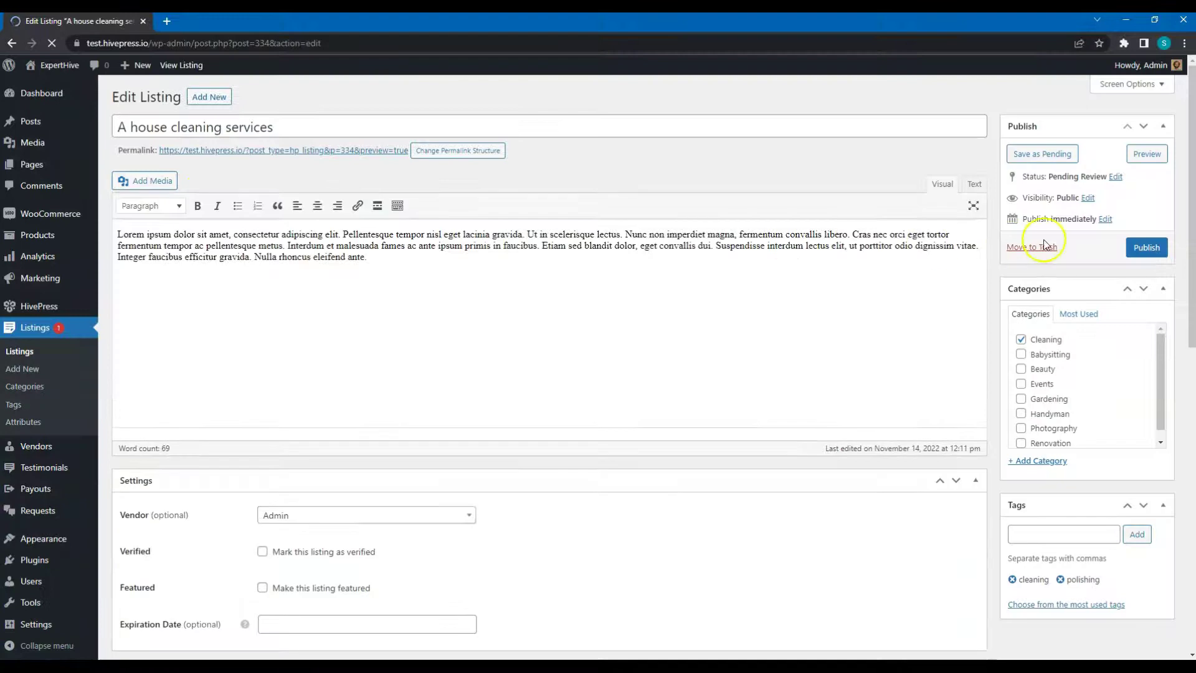
left_click(1143, 248)
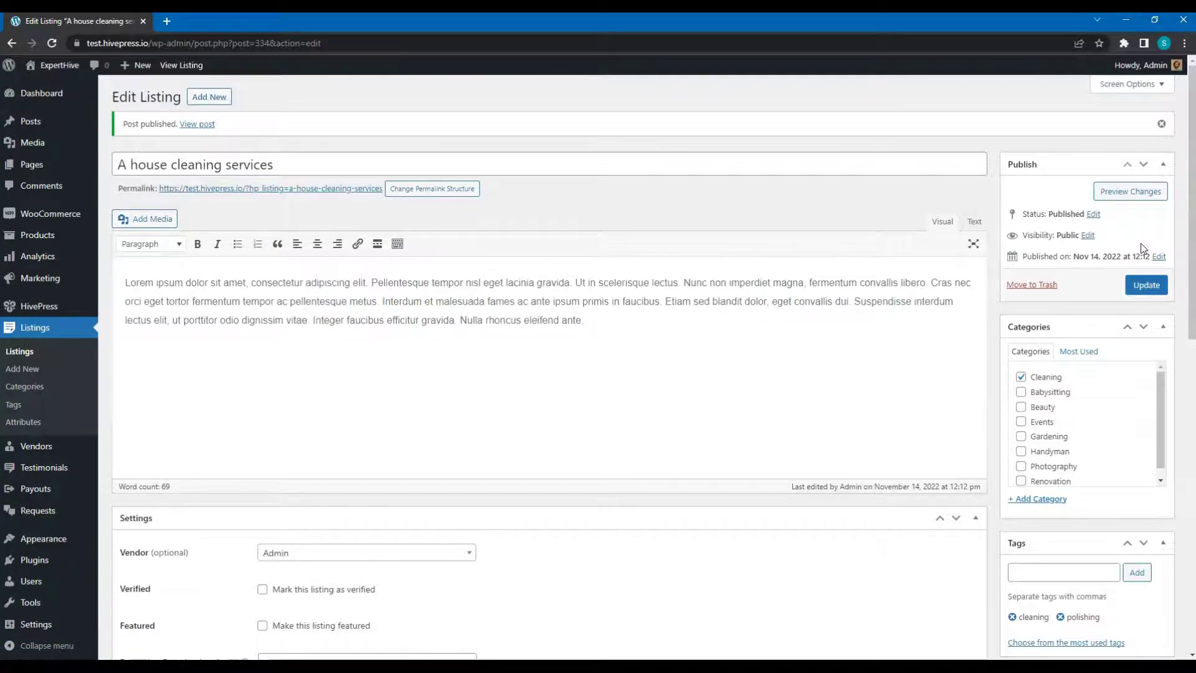
left_click(197, 124)
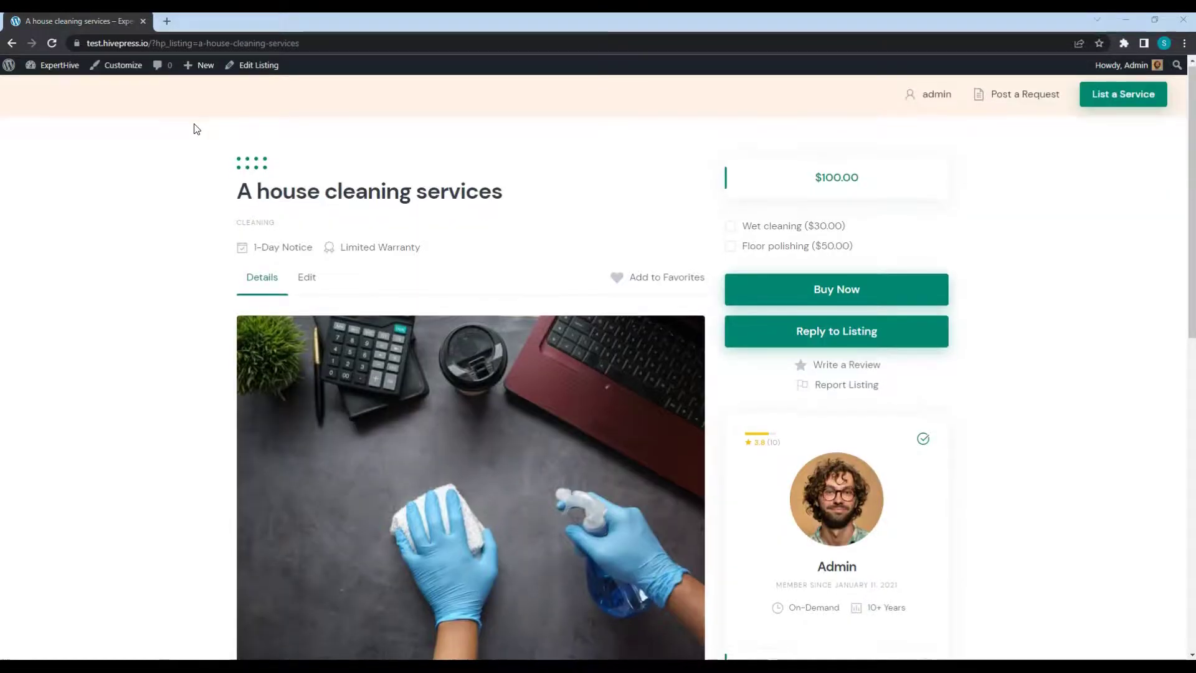
Step: Select the Floor polishing ($50.00) extra, raising the price to $150.00, and choose Buy Now
scroll(196, 129, "down", 7)
scroll(196, 129, "down", 2)
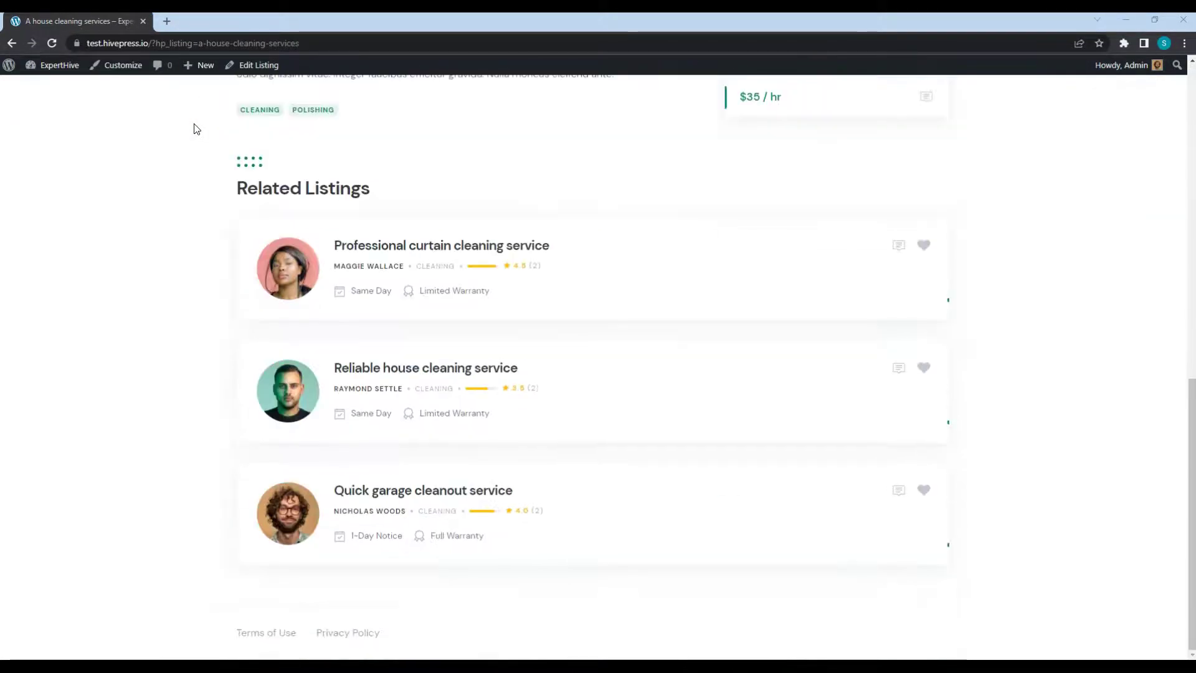
scroll(193, 127, "up", 9)
left_click(192, 143)
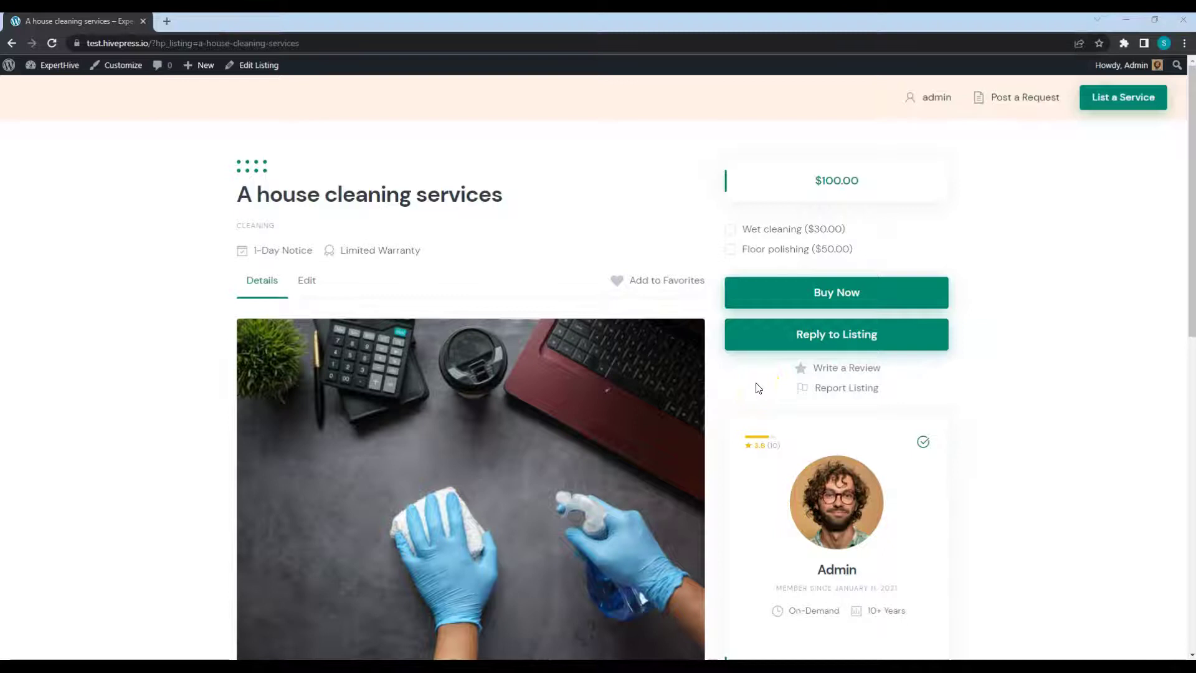
left_click(760, 251)
left_click(807, 290)
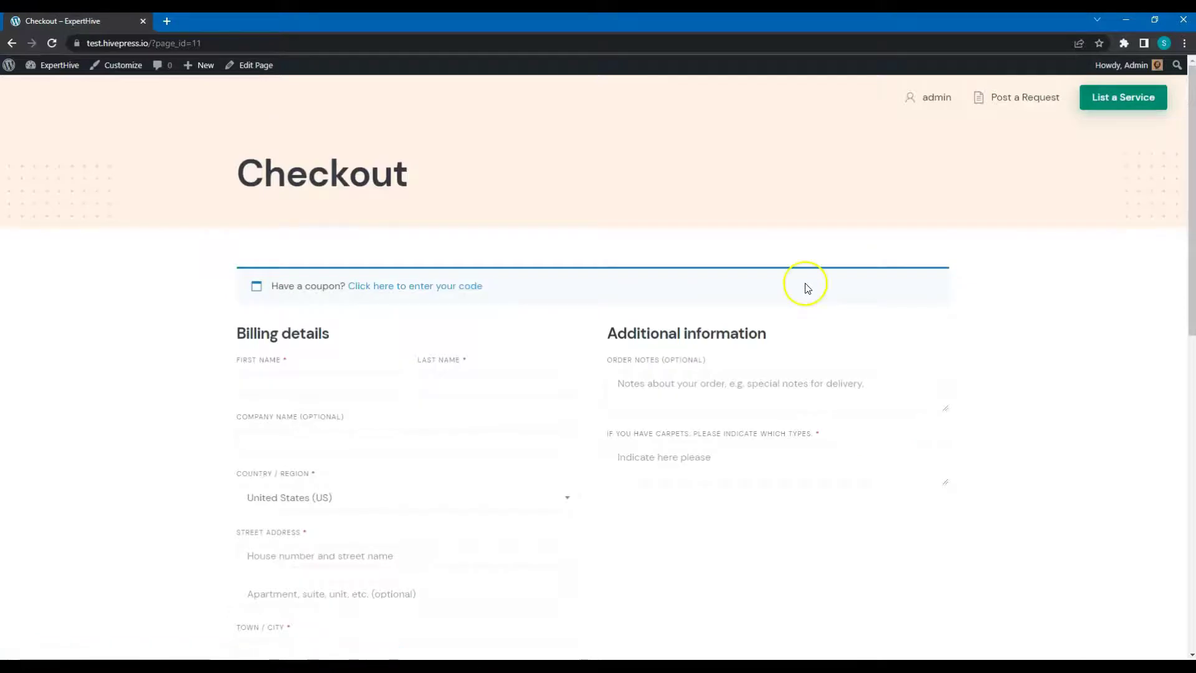
Step: Scroll the Checkout page to review the $150.00 order summary, then return to the top
scroll(716, 547, "down", 9)
scroll(717, 552, "up", 3)
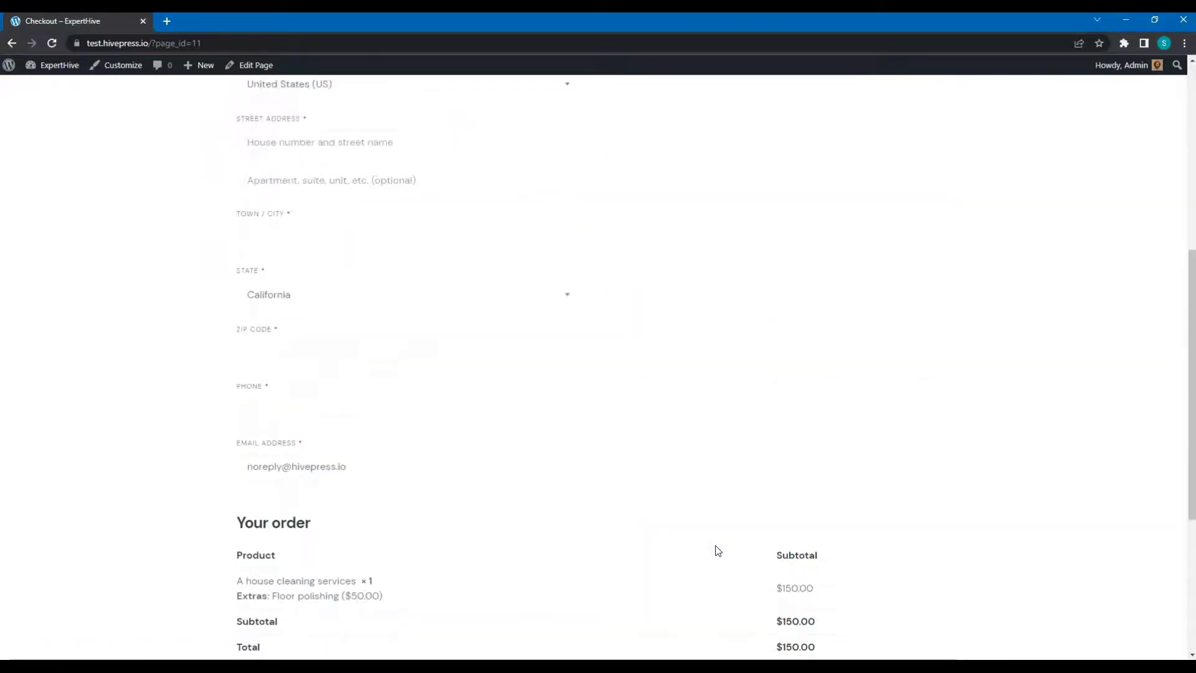
scroll(716, 551, "up", 7)
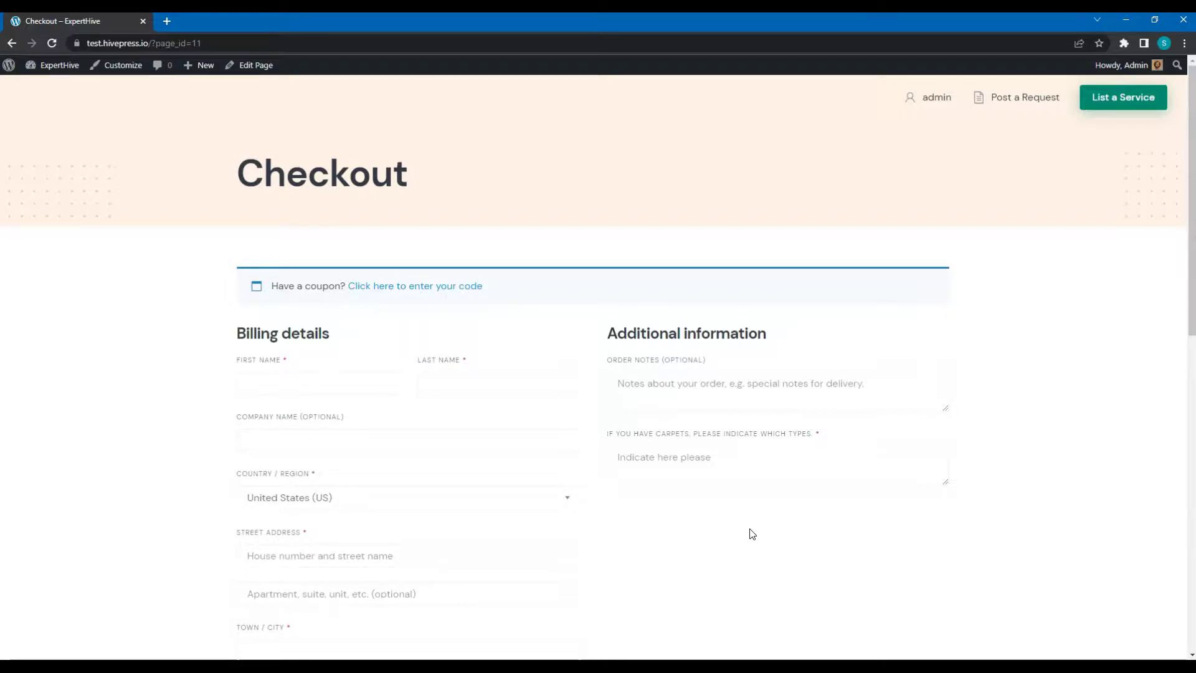
Step: Start a new request titled 'Looking for someone to mow the lawn' with budget 60
left_click(1027, 103)
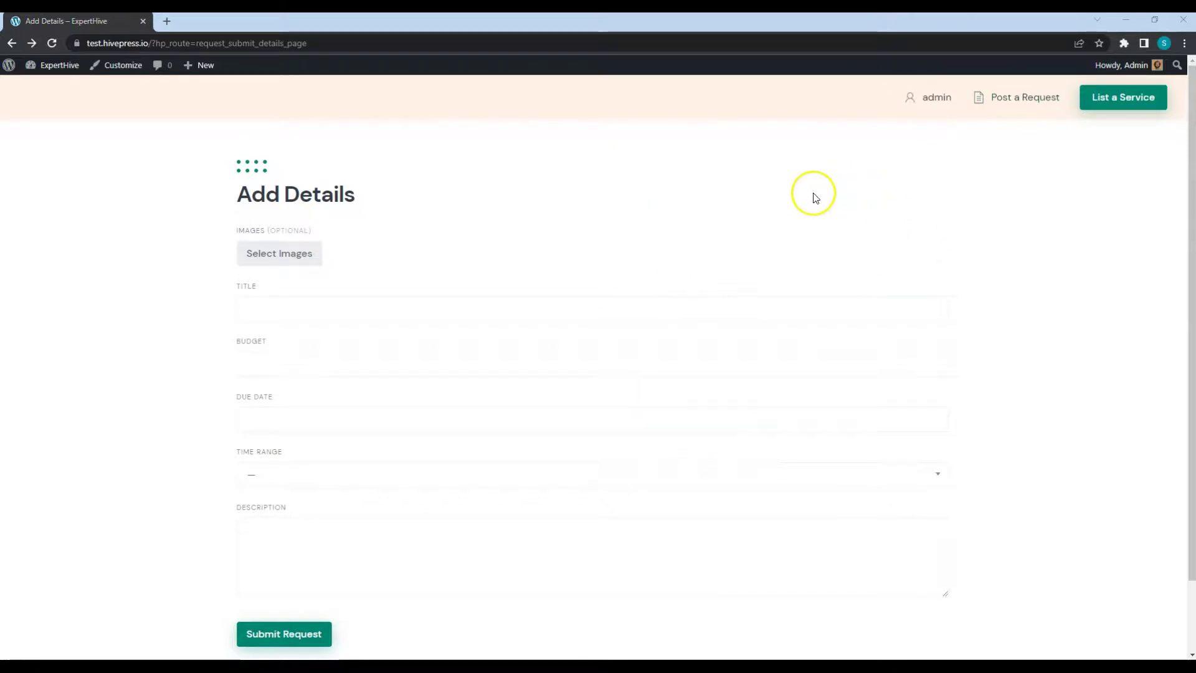
left_click(214, 349)
left_click(272, 312)
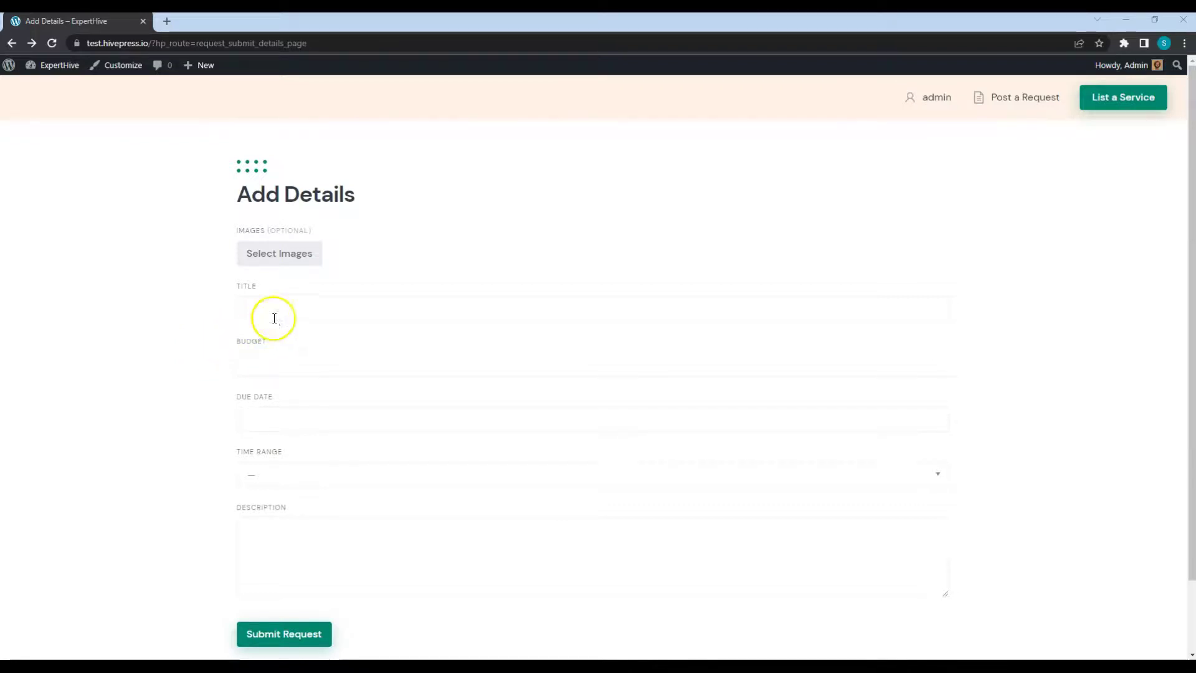
type("Looking for someone to mow the lawn")
left_click(279, 365)
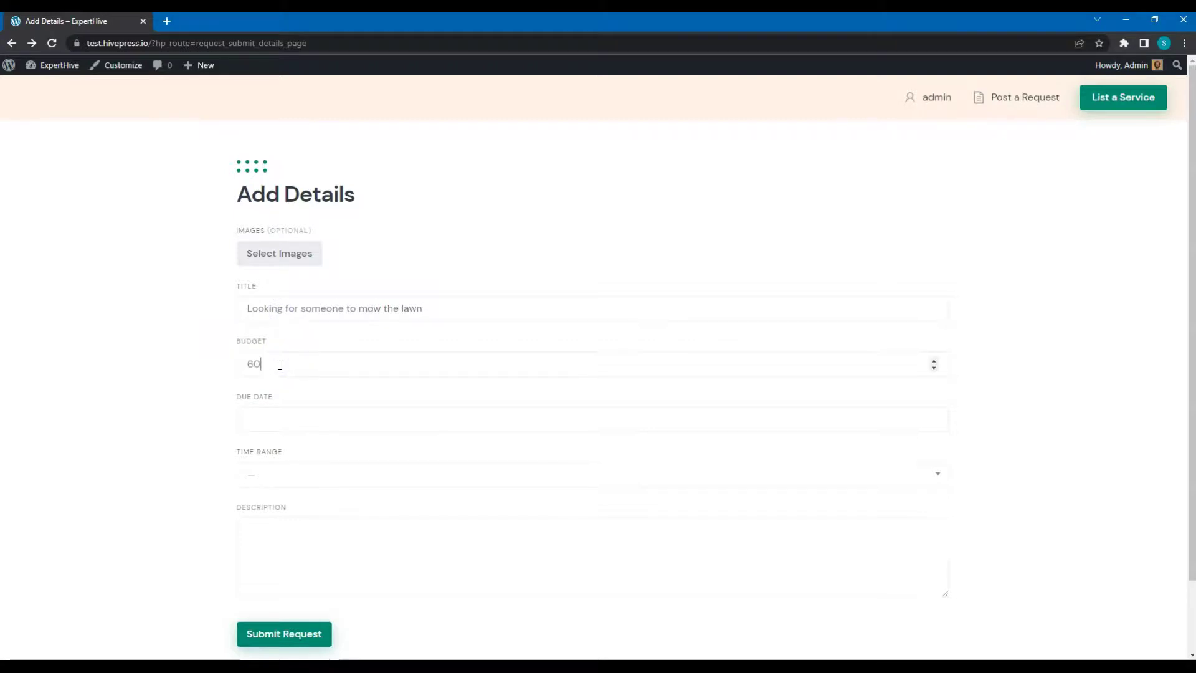
Step: Set the due date to November 17, 2022 and the time range to Any Time
left_click(275, 422)
left_click(364, 552)
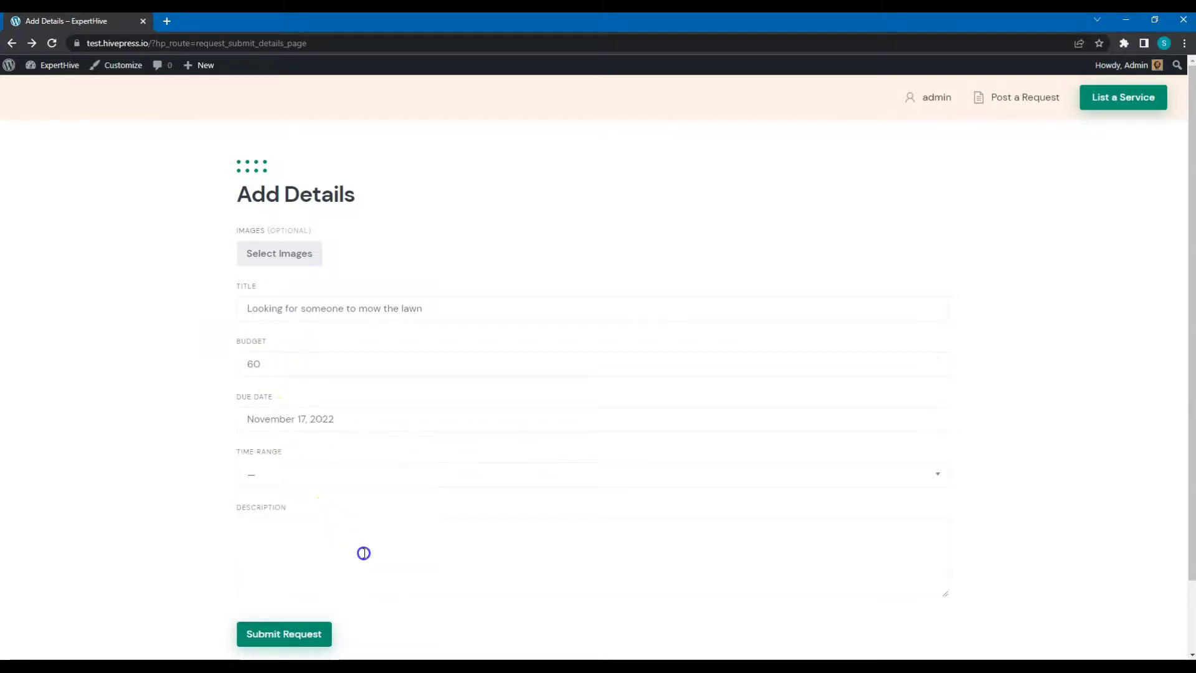
left_click(298, 486)
left_click(291, 521)
Step: Paste the request description and submit the request
left_click(289, 532)
type("Lorem ipsum dolor sit amet, consectetur adipiscing elit. Pellentesque tempor nisl eget lacinia gravida. Ut in scelerisque lectus. Nunc non imperdiet magna, fermentum convallis libero. Cras nec orci eget tortor fermentum tempor ac pellentesque metus. Interdum et malesuada fames ac ante ipsum primis in faucibus. Etiam sed blandit dolor, eget convallis dui. Suspendisse interdum lectus elit, ut porttitor odio dignissim vitae. Integer faucibus efficitur gravida. Nulla rhoncus eleifend ante.")
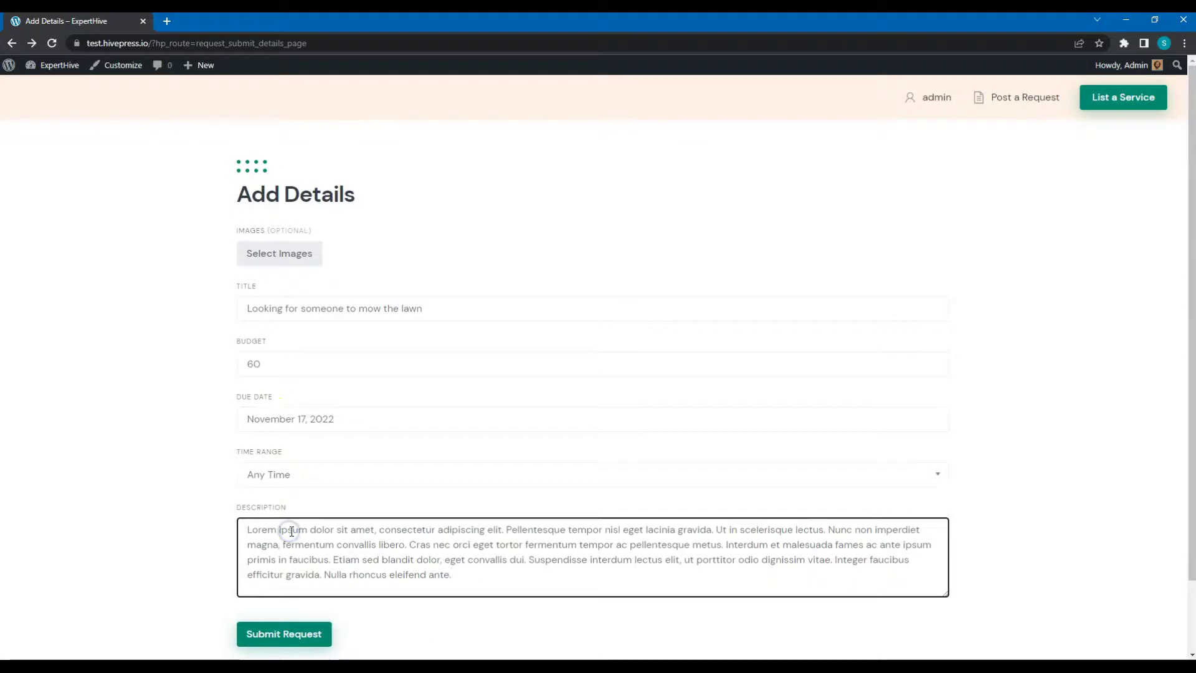
scroll(287, 543, "down", 1)
left_click(278, 553)
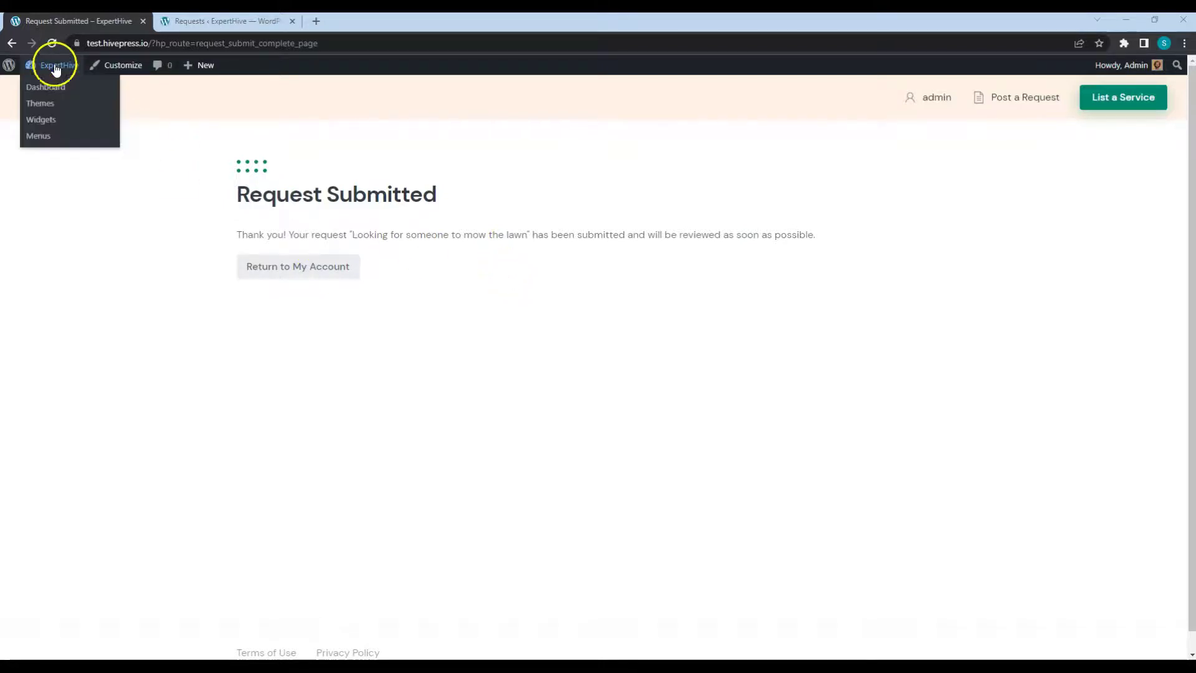
Step: Publish the lawn-mowing request from the dashboard's Requests and view its public page
left_click(55, 66)
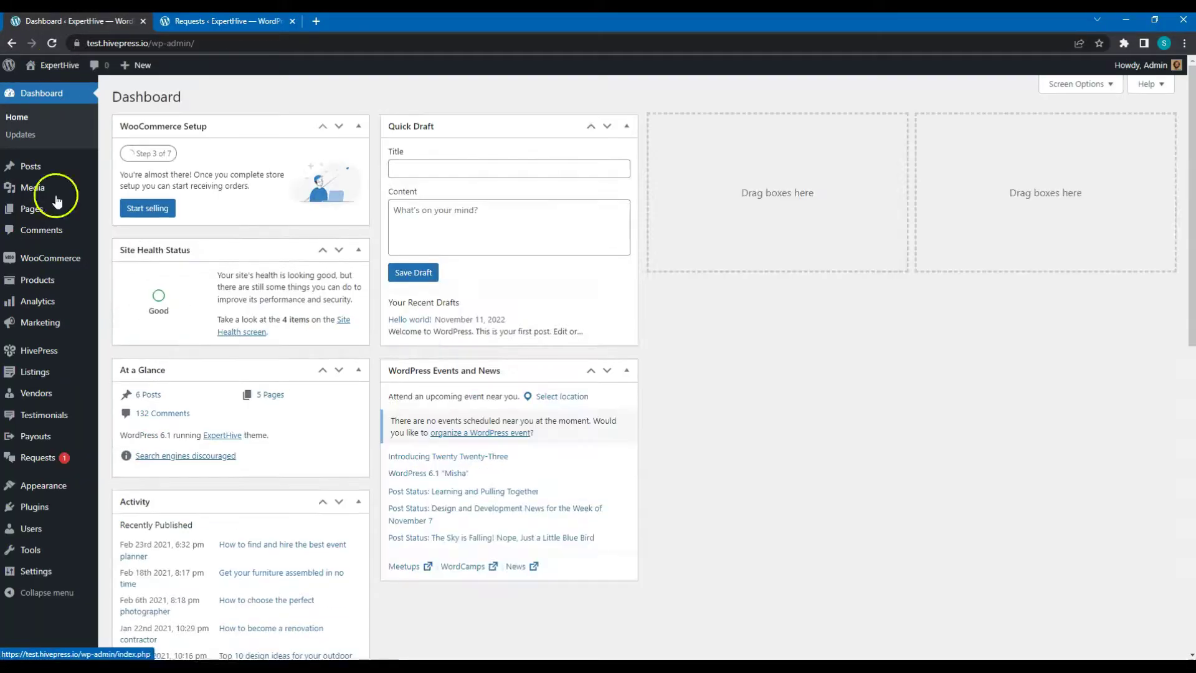
left_click(71, 464)
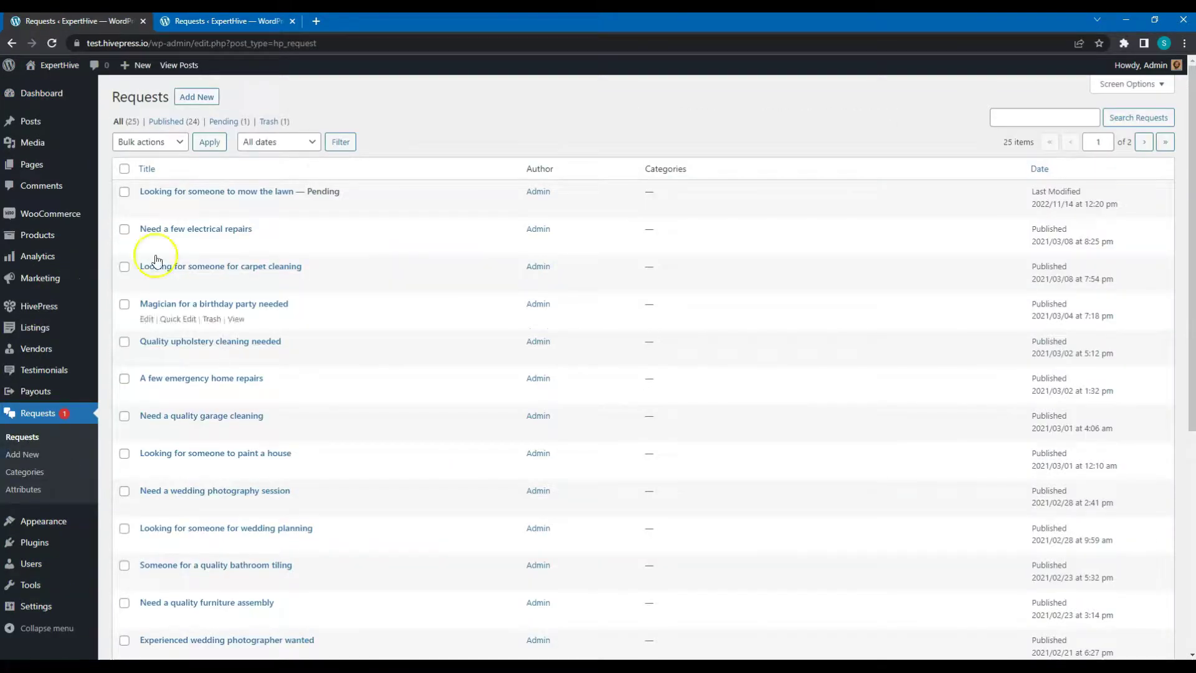
left_click(193, 192)
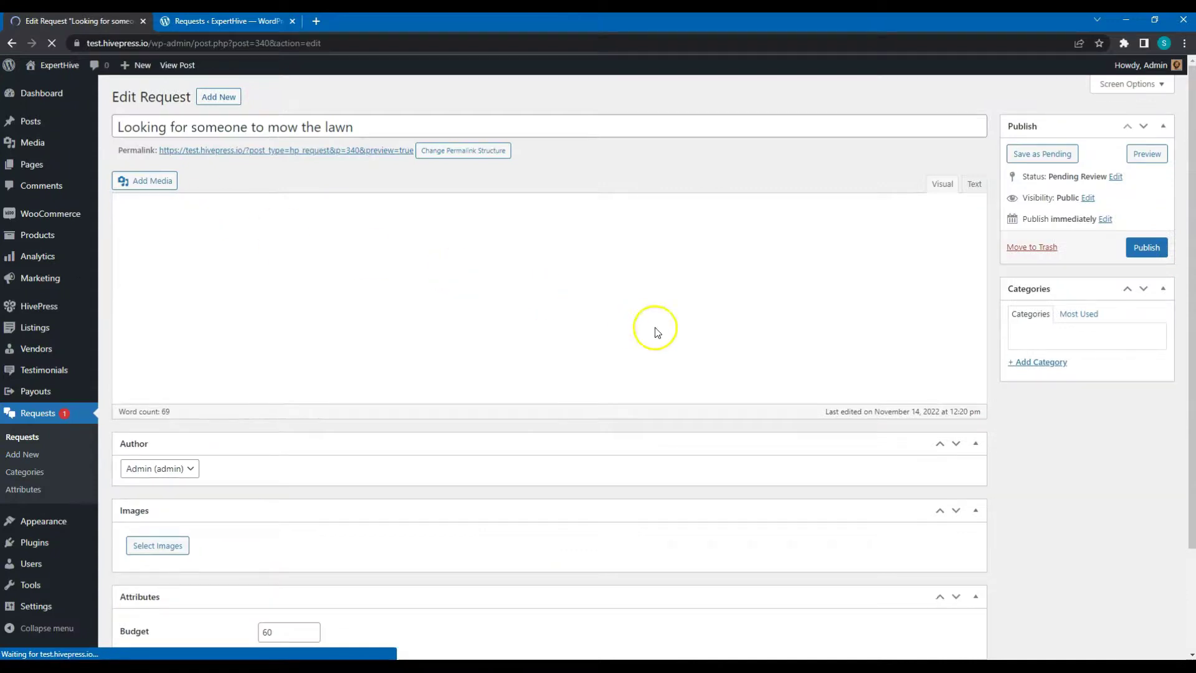
left_click(1150, 247)
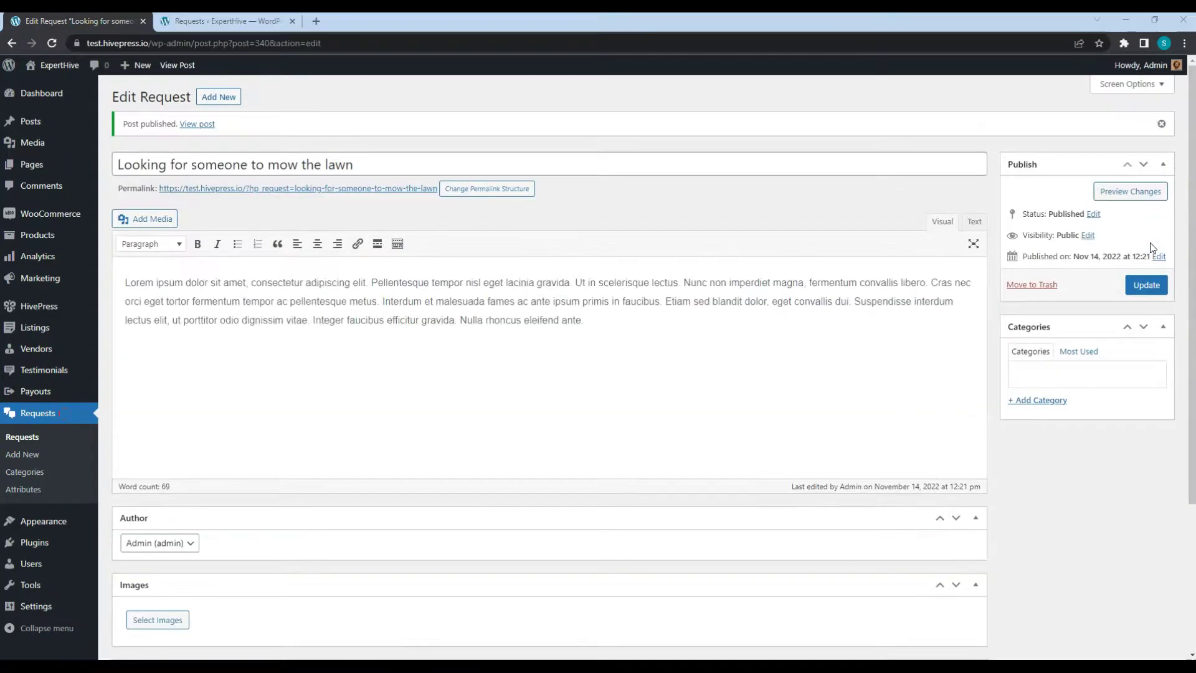
left_click(197, 124)
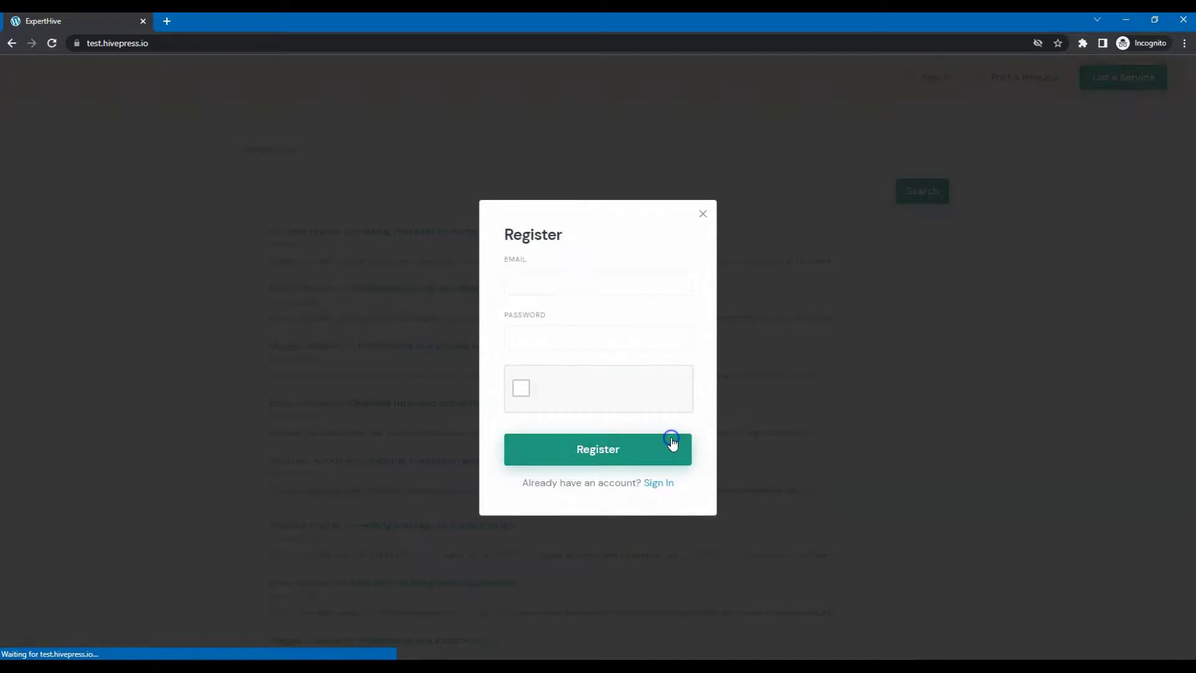
Step: Register a new account with an email address and password, passing the reCAPTCHA check
left_click(566, 286)
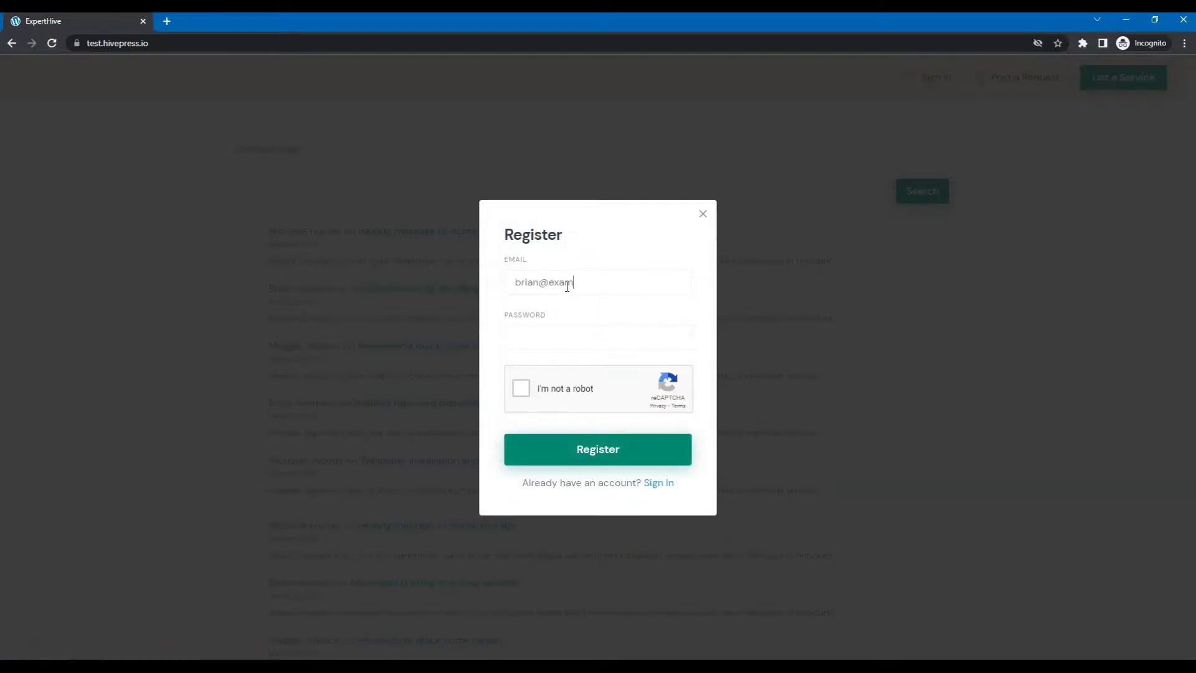
type("brian@example.com")
key("Tab")
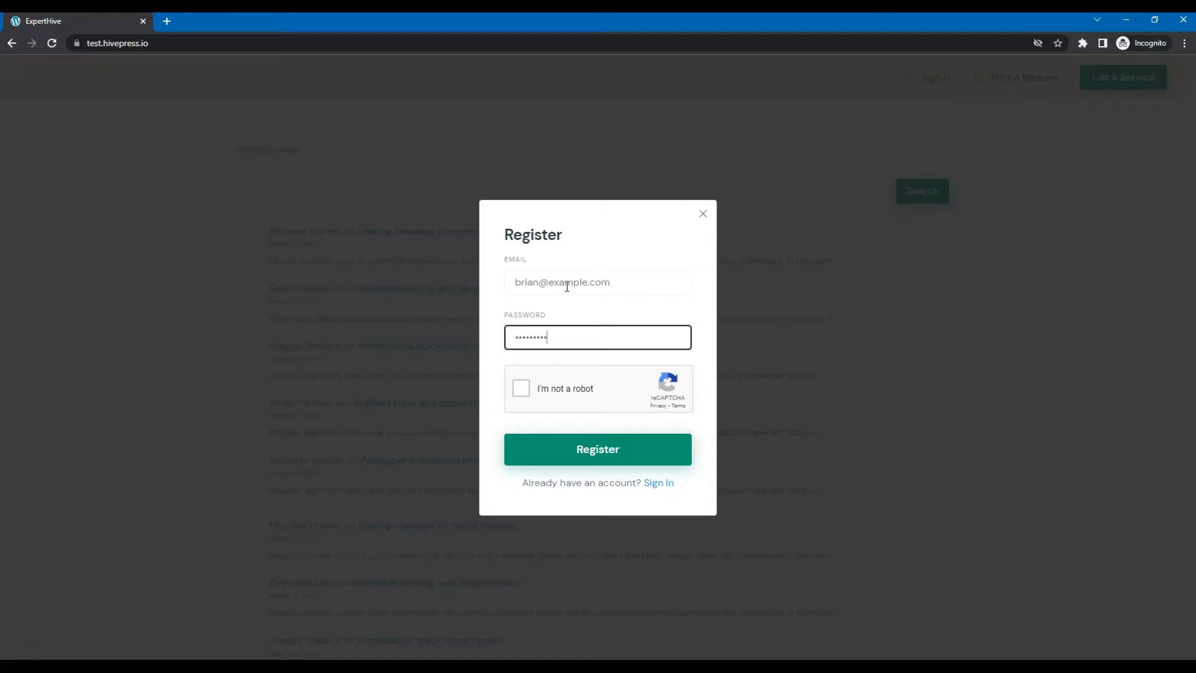
left_click(520, 389)
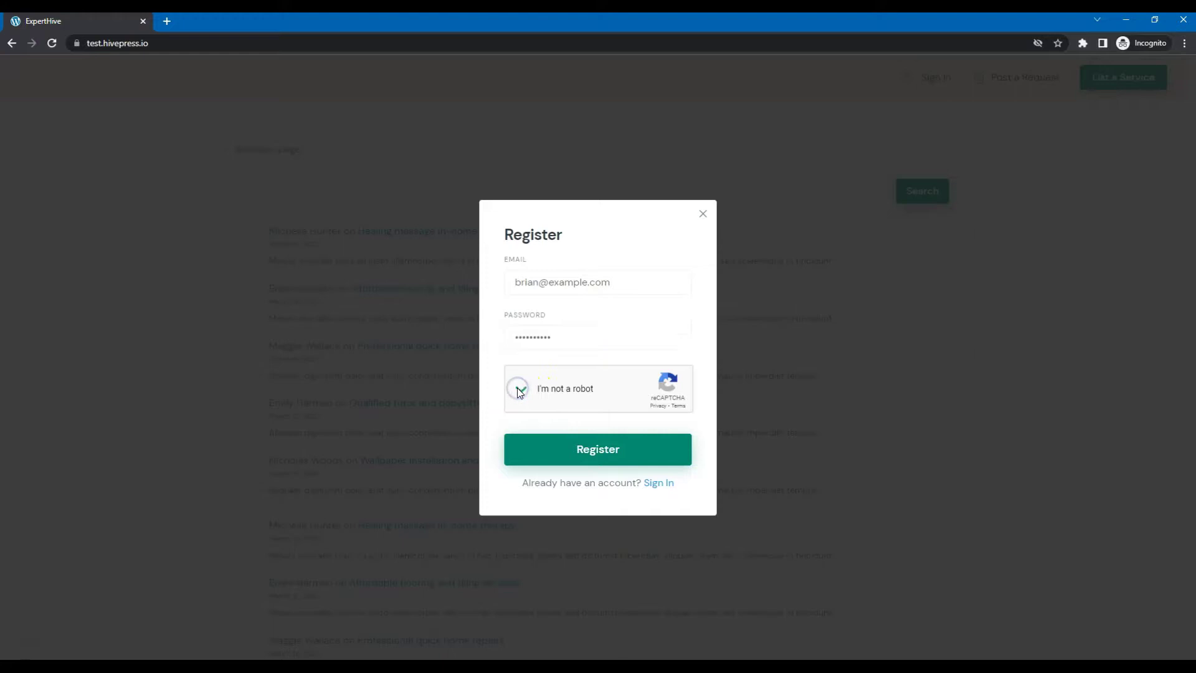
left_click(585, 457)
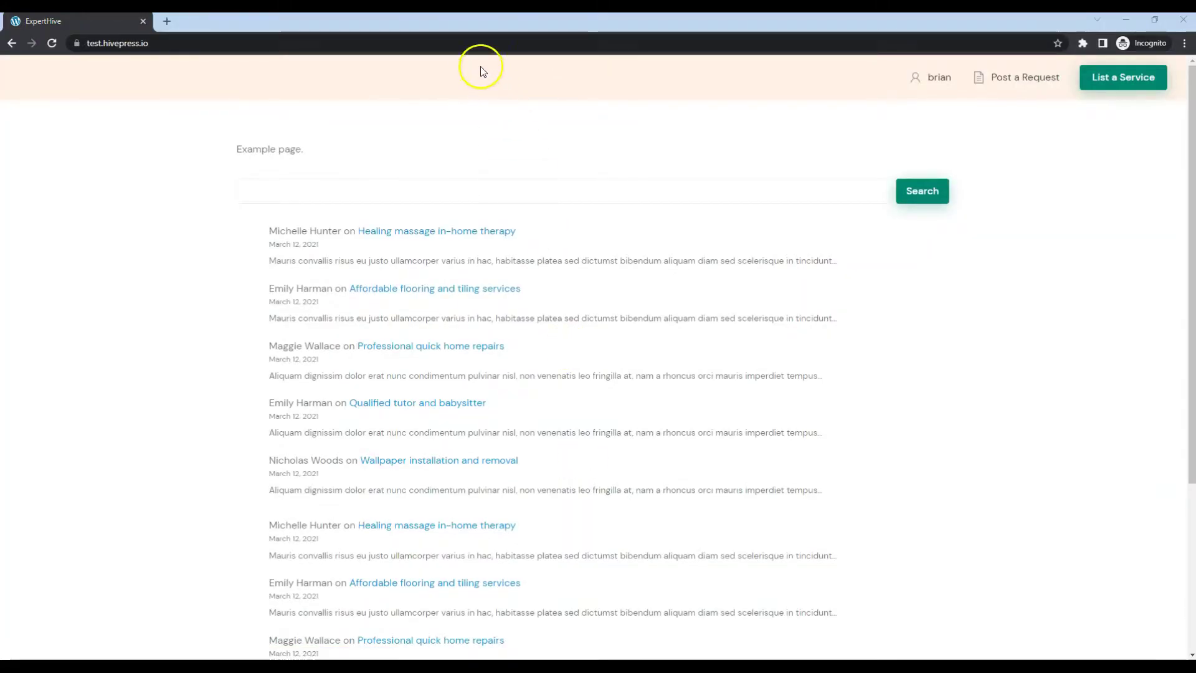
Step: Load the lawn-mowing request page from its pasted web address
left_click(478, 48)
type("https://test.hivepress.io/?hp_request=looking-for-someone-to-mow-the-lawn")
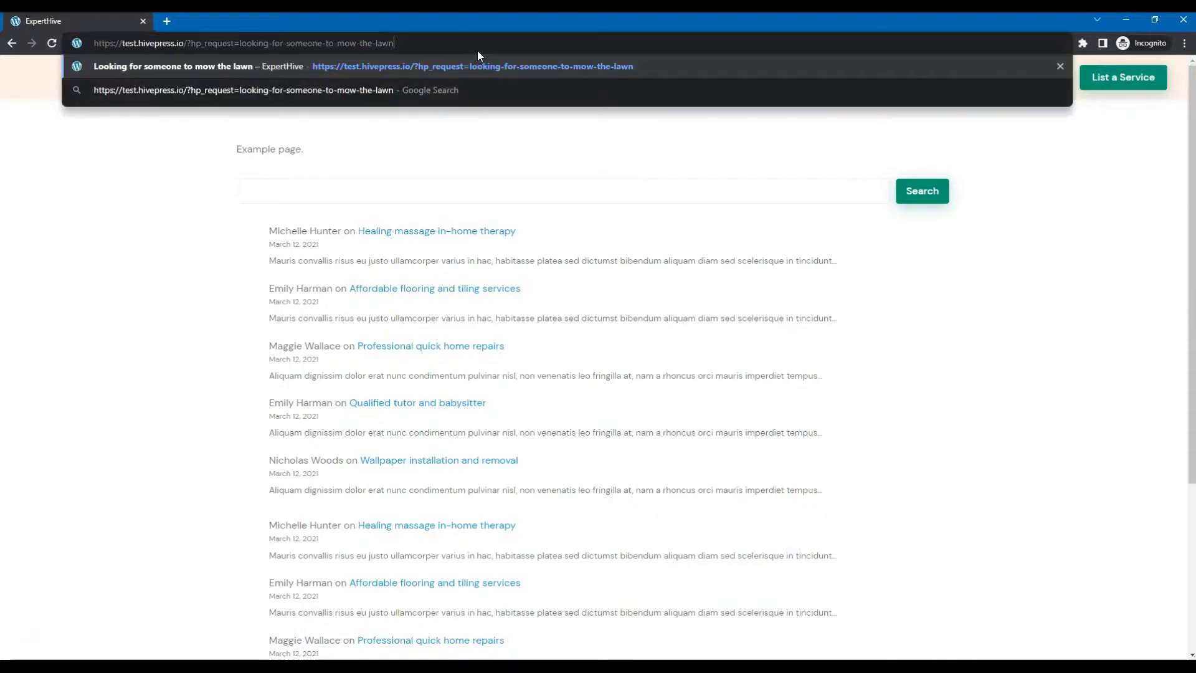
key("Return")
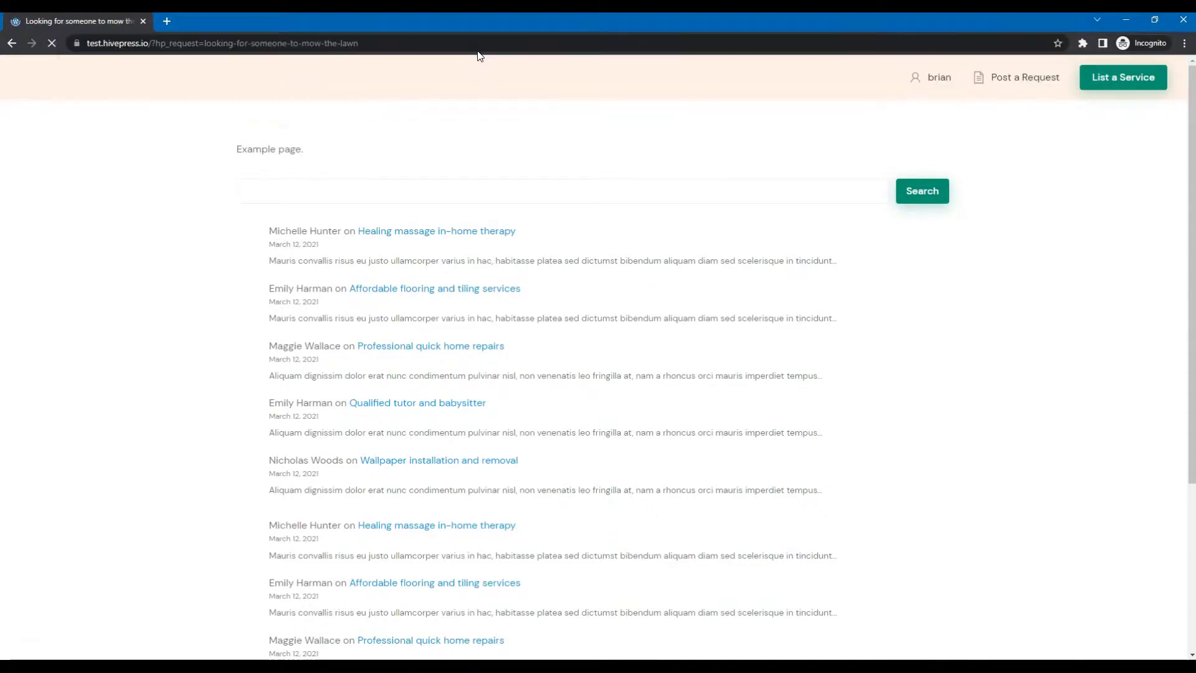
left_click(468, 60)
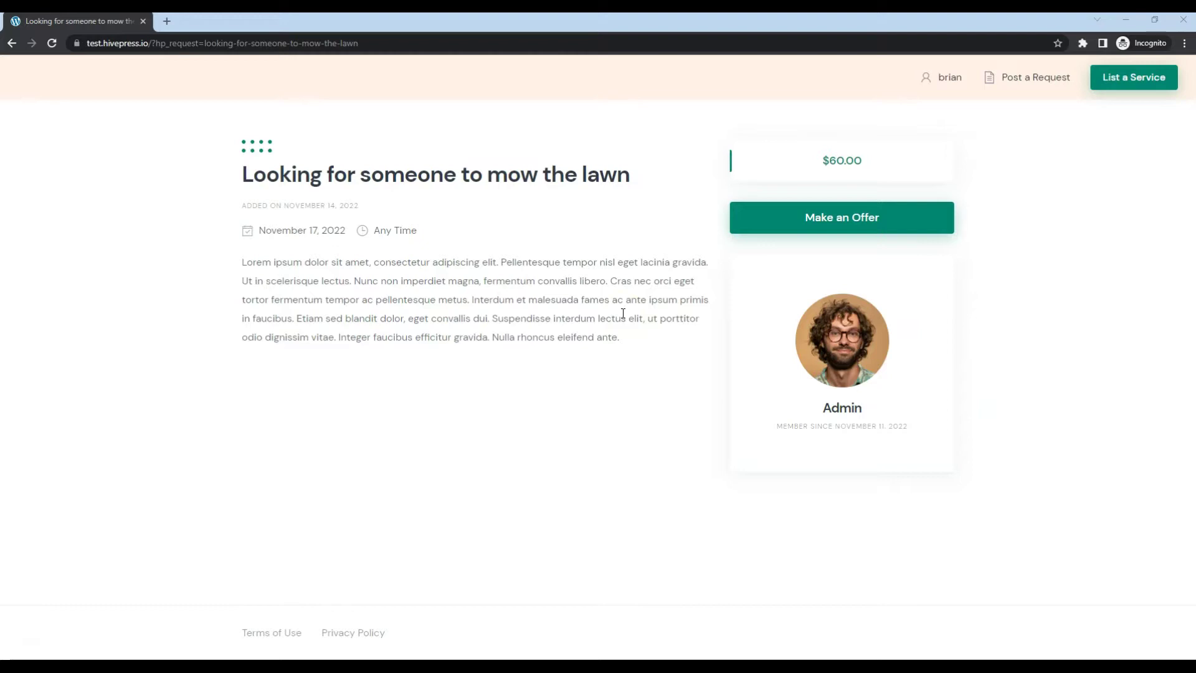
Step: Submit an offer priced 55 with pasted details, then close the offer form
left_click(815, 228)
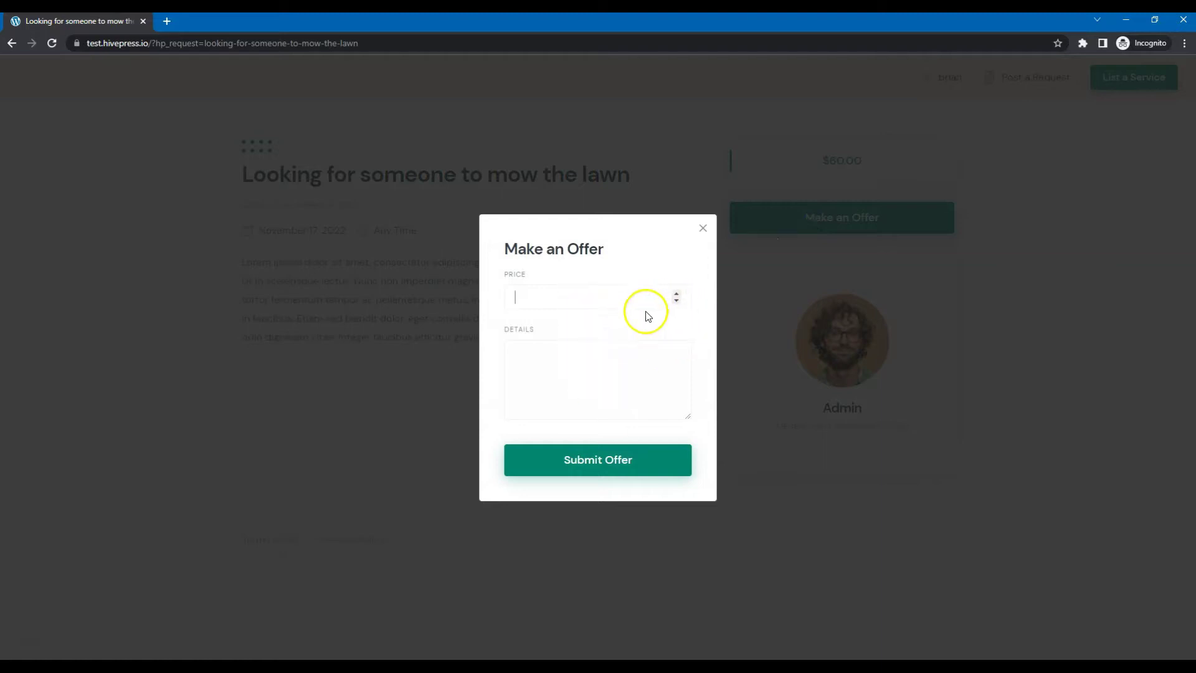
left_click(643, 292)
type("55")
left_click(630, 350)
key("ctrl+v")
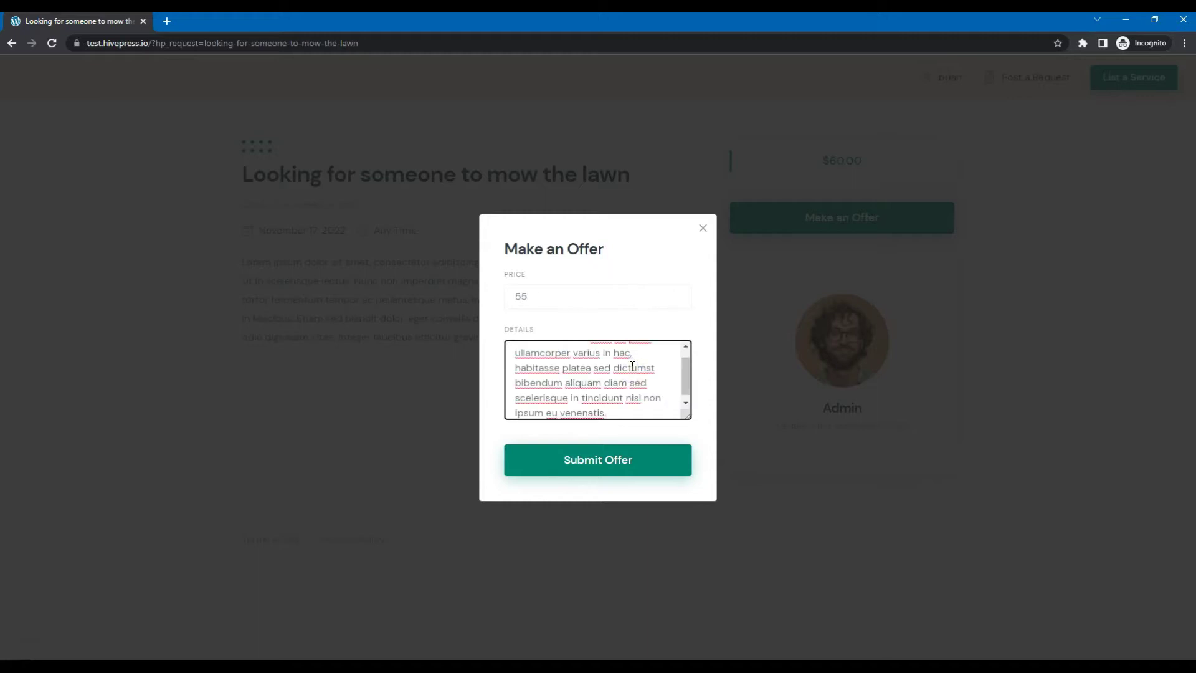
left_click(608, 459)
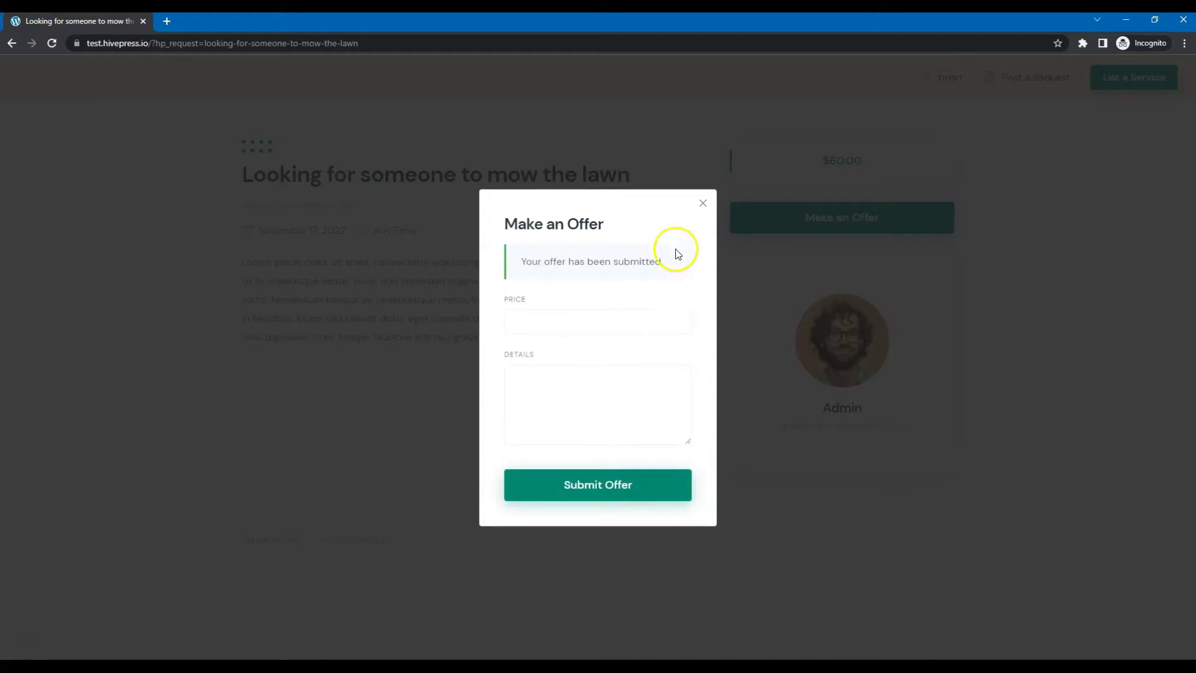
left_click(703, 203)
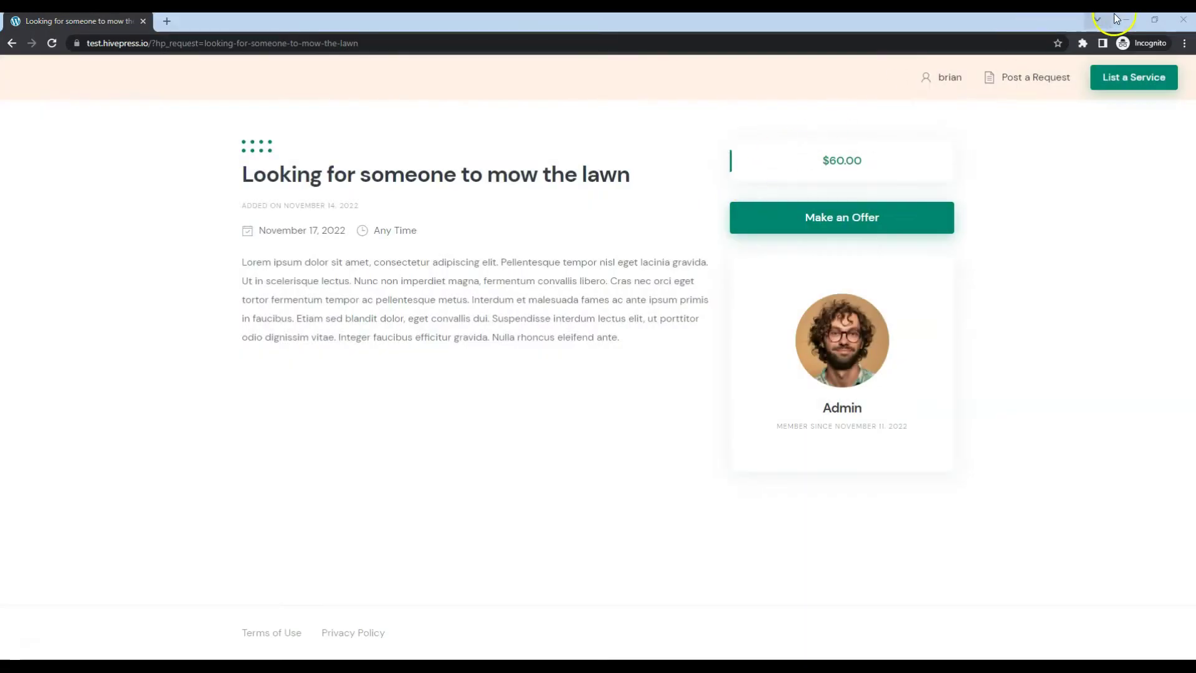
Step: Back in the admin's window, go from the account dashboard to the admin's Requests list
left_click(1124, 23)
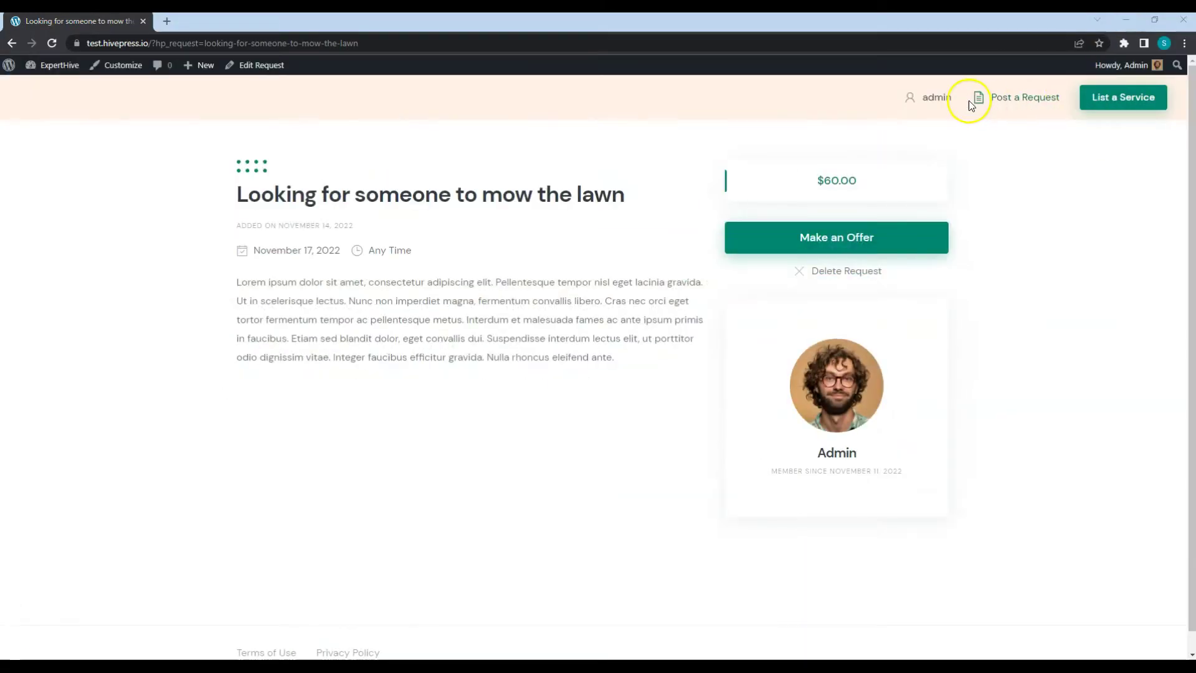
left_click(946, 98)
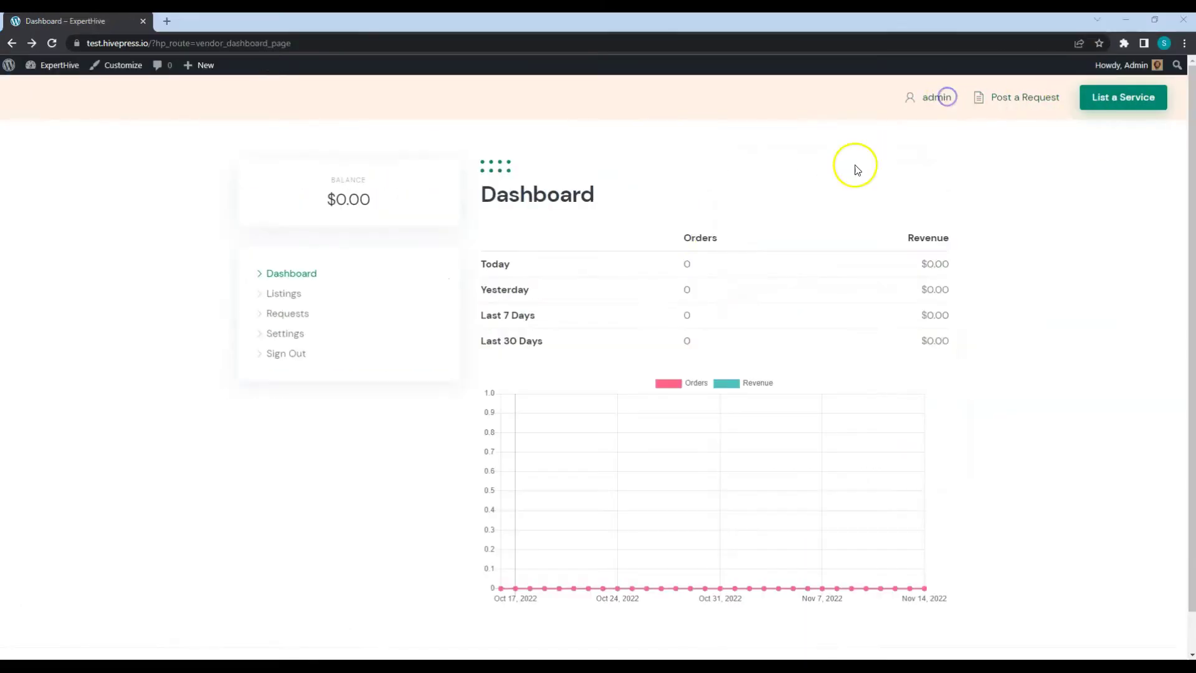
left_click(302, 314)
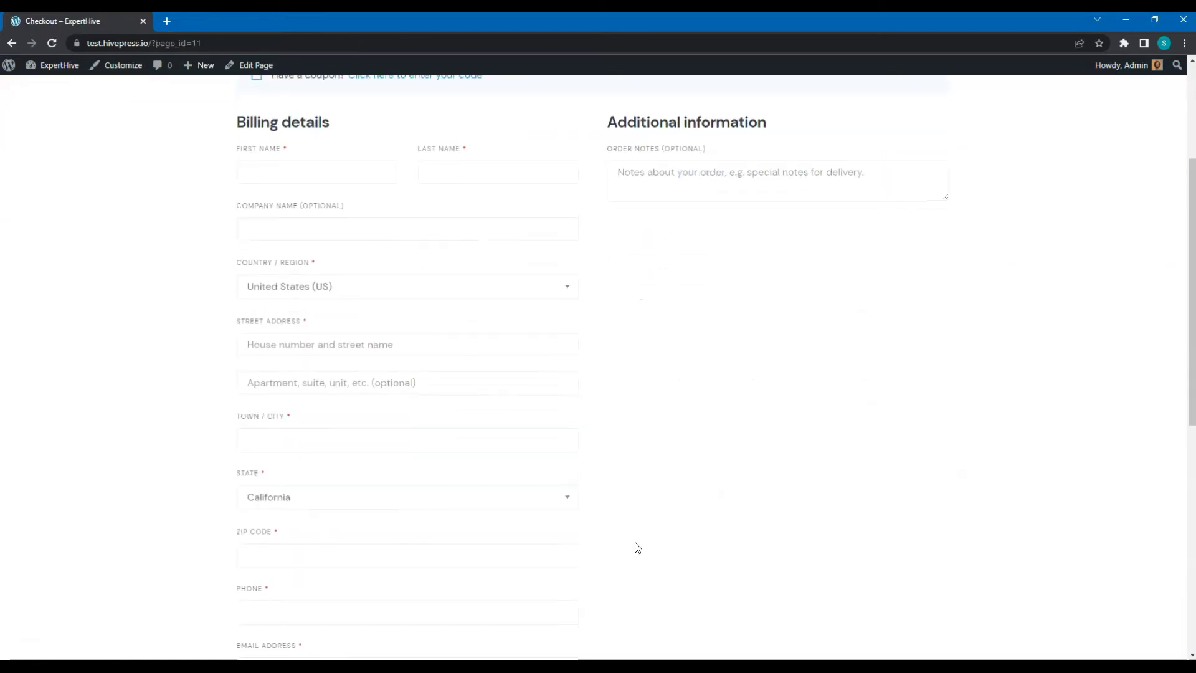
scroll(636, 547, "up", 10)
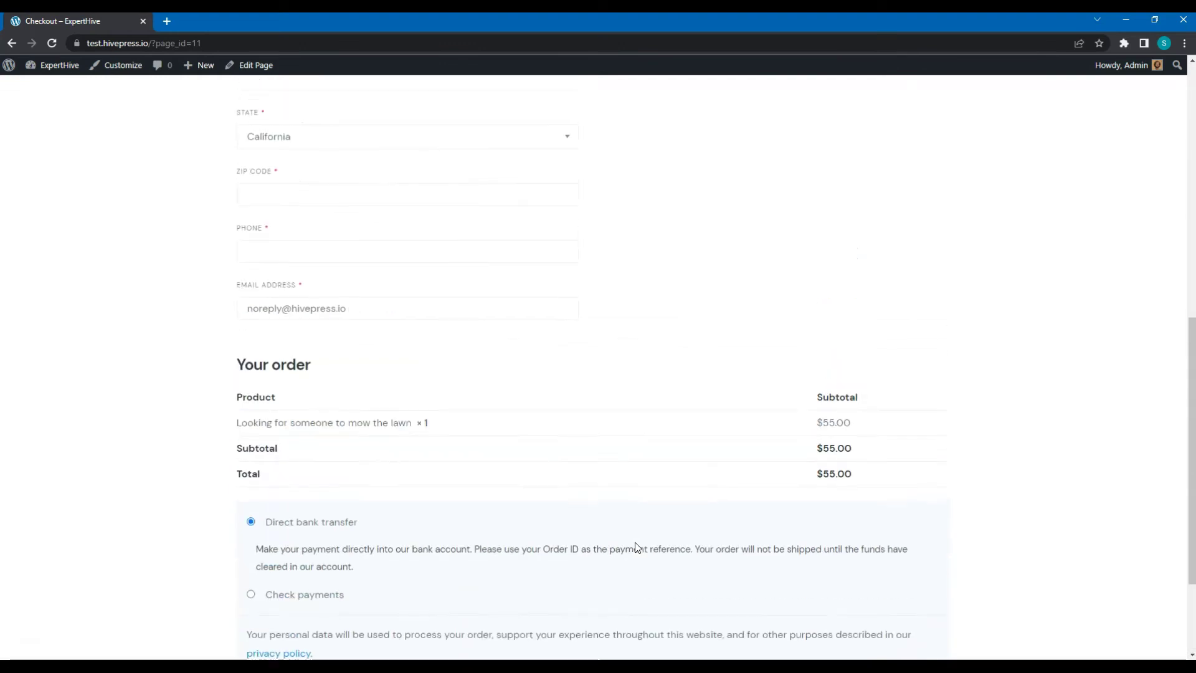